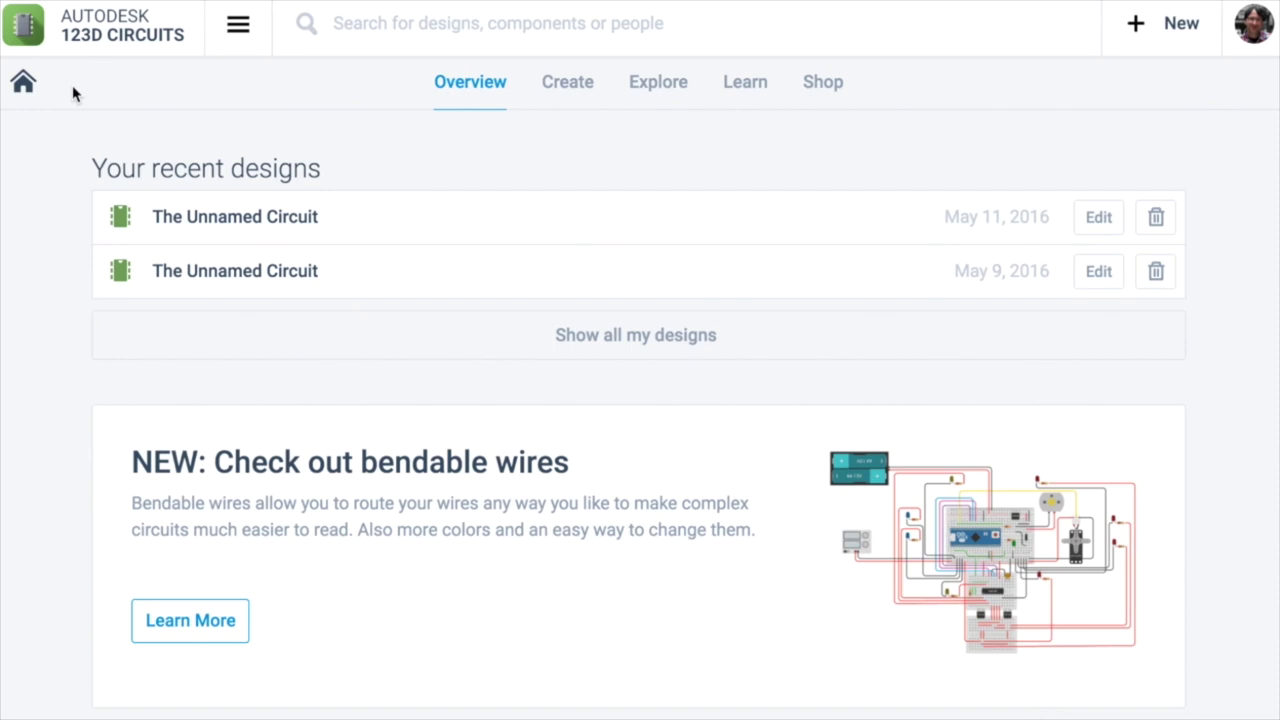
# - Create a new Electronics Lab circuit with a breadboard and reposition the canvas view
pyautogui.click(1174, 24)
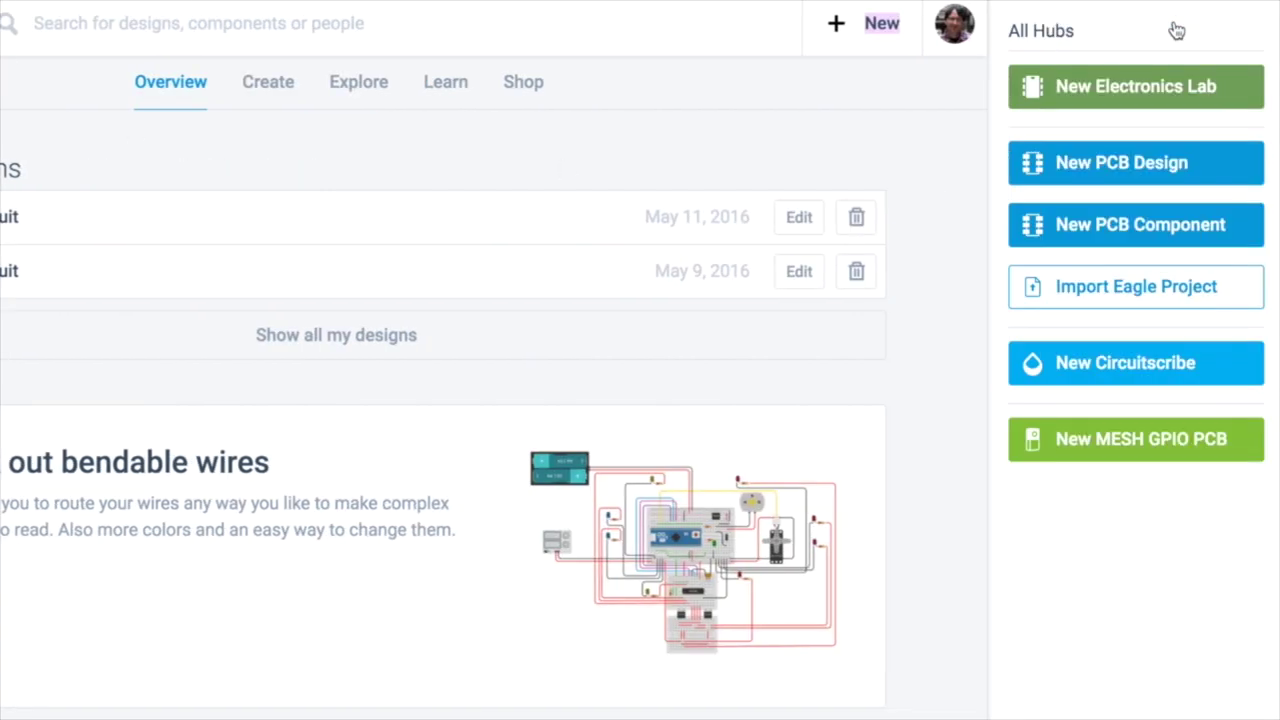
pyautogui.click(1133, 88)
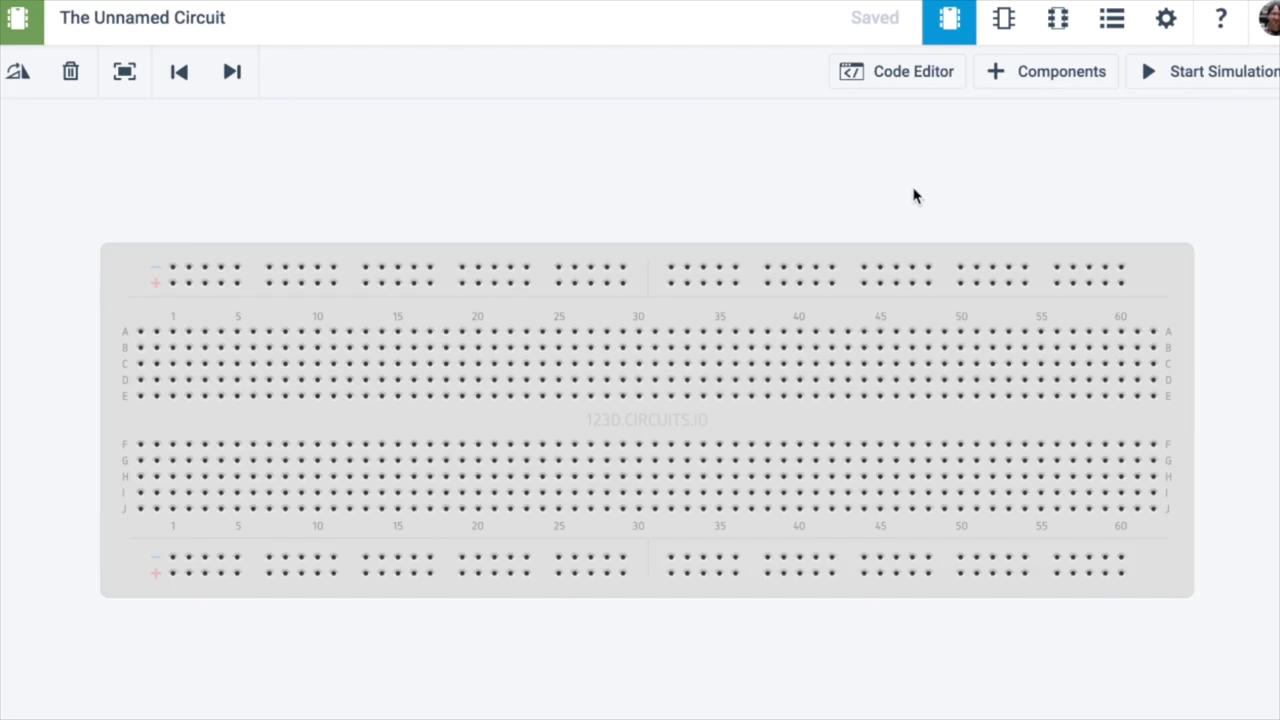
pyautogui.scroll(-3, 912, 196)
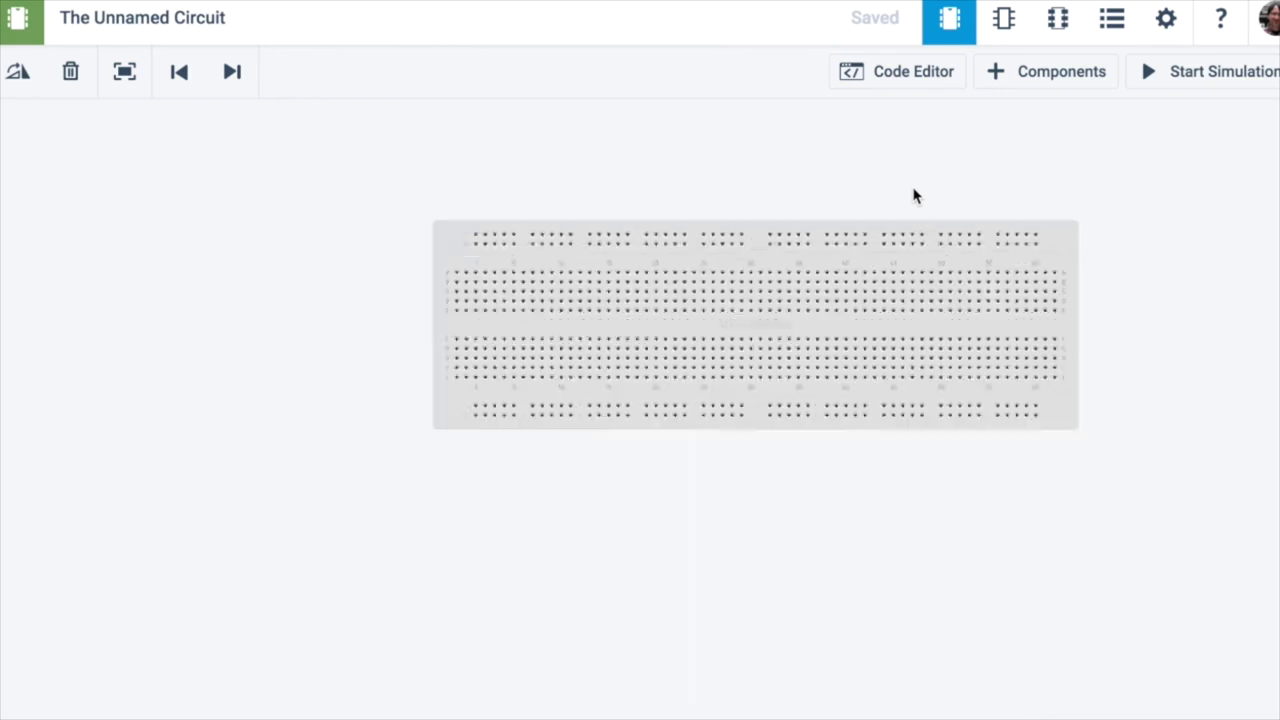
pyautogui.moveTo(1134, 323); pyautogui.dragTo(1064, 253)
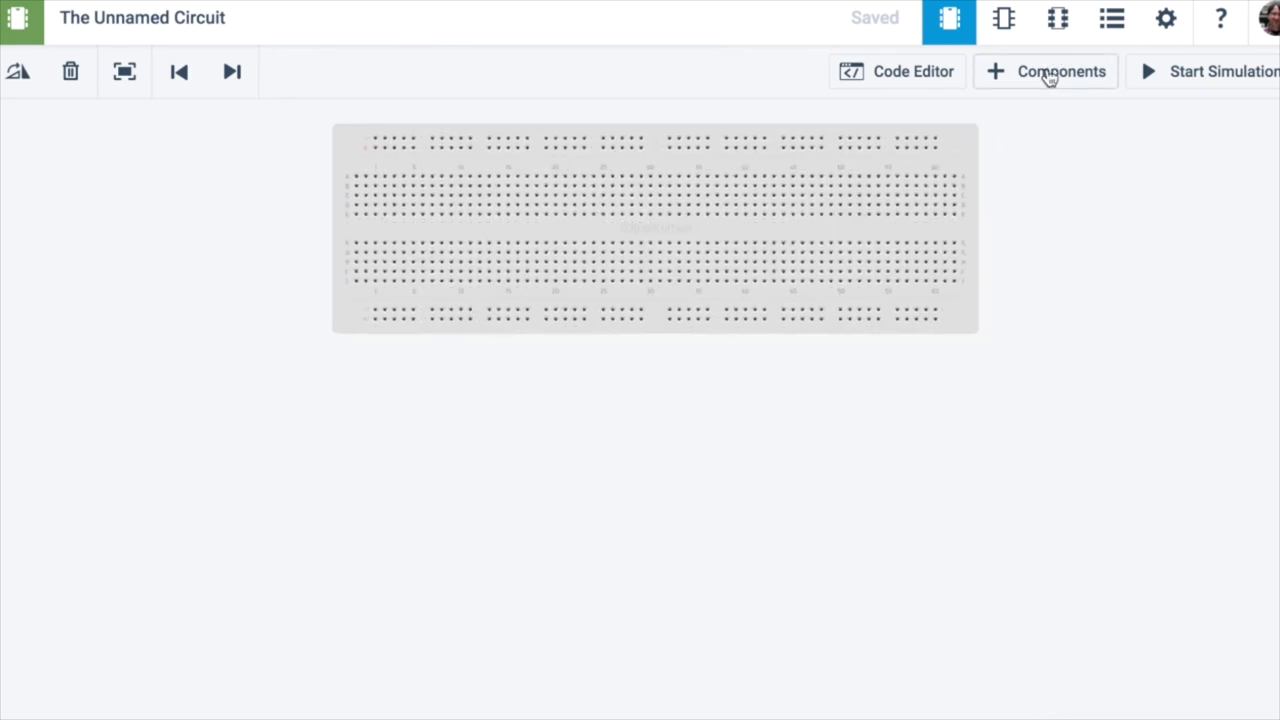
pyautogui.click(1048, 73)
# - Search the parts for 'arduino' and place an Arduino Uno R3 just below the breadboard
pyautogui.click(1149, 511)
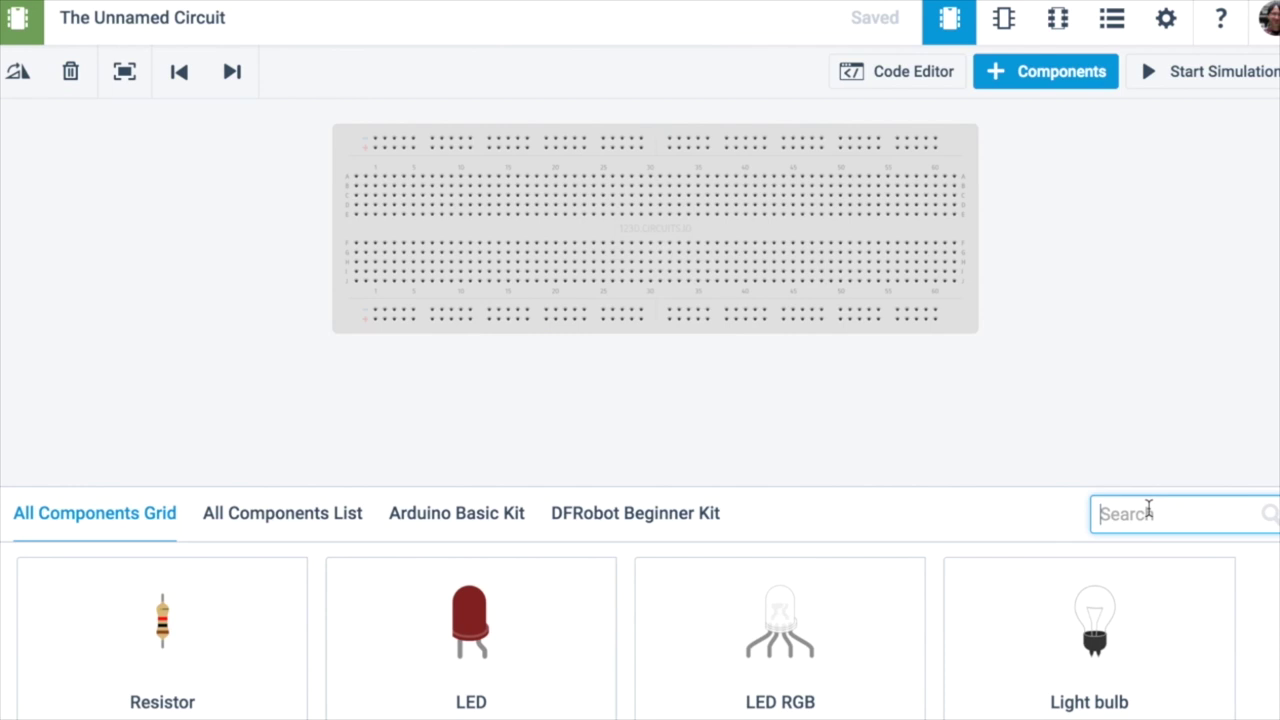
pyautogui.write('arduino')
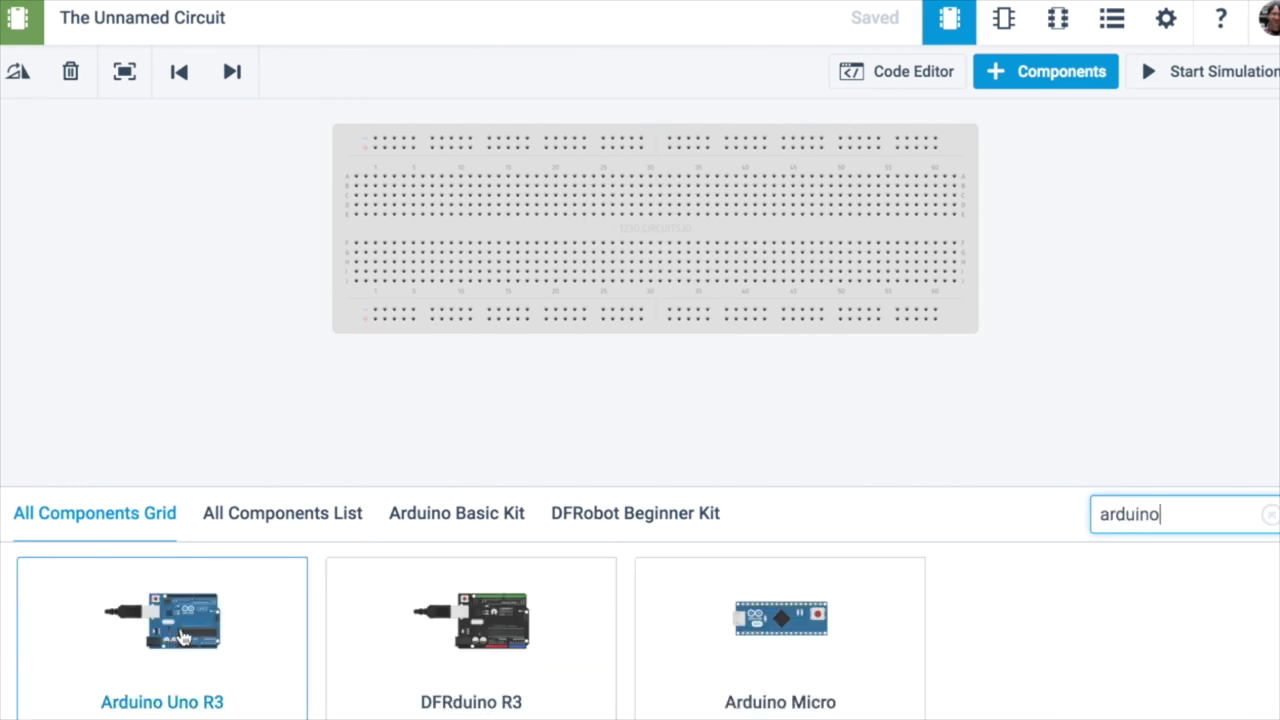
pyautogui.click(218, 569)
pyautogui.click(477, 406)
pyautogui.moveTo(477, 406); pyautogui.dragTo(510, 456)
pyautogui.scroll(3, 571, 343)
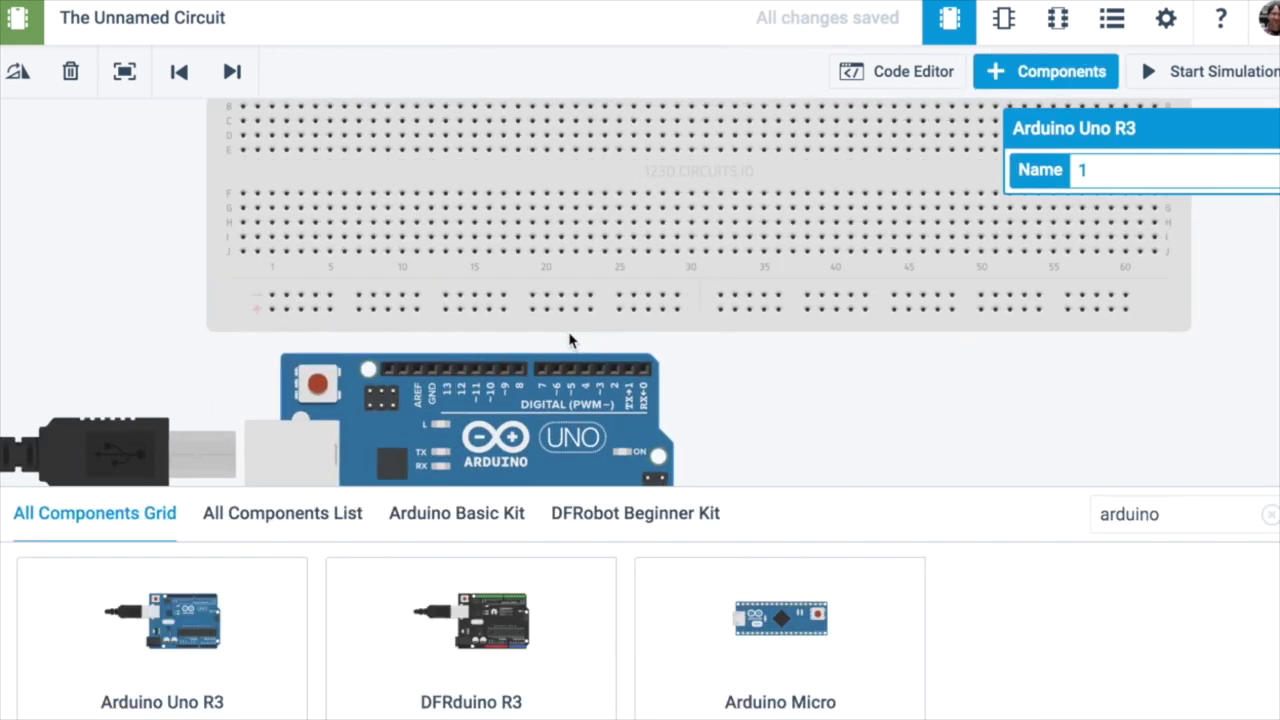
pyautogui.scroll(3, 835, 470)
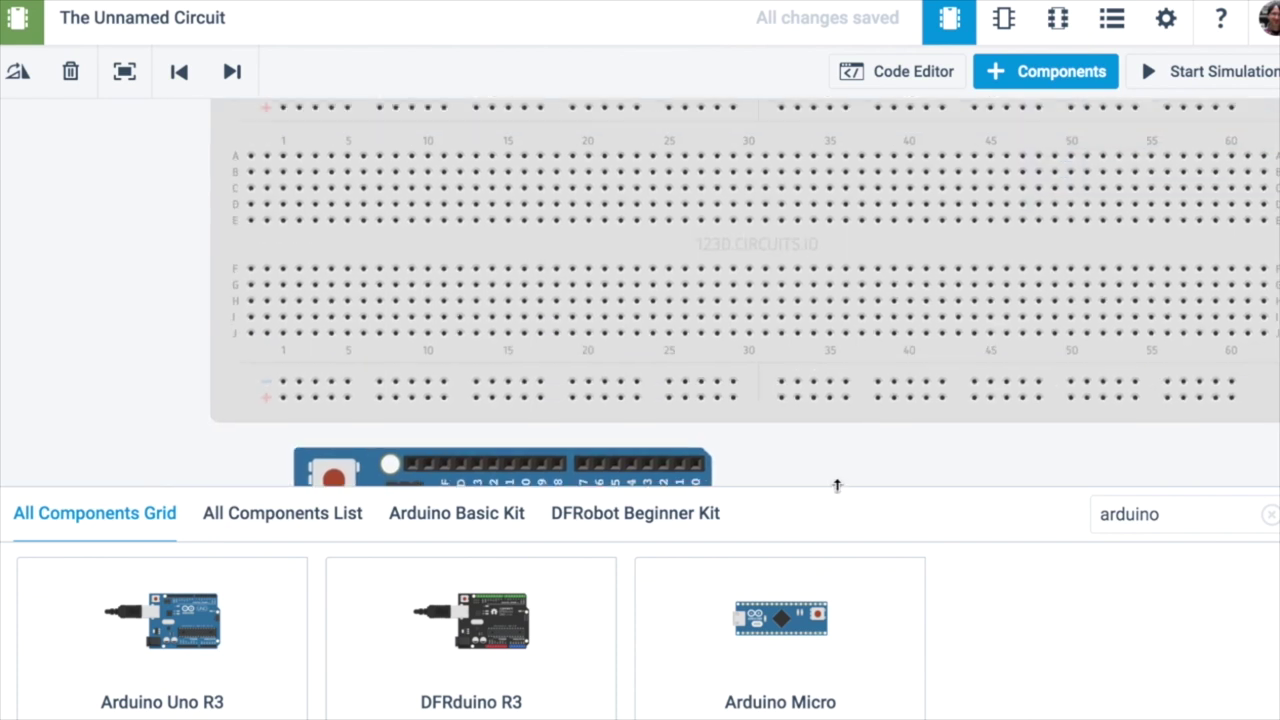
pyautogui.scroll(-2, 829, 474)
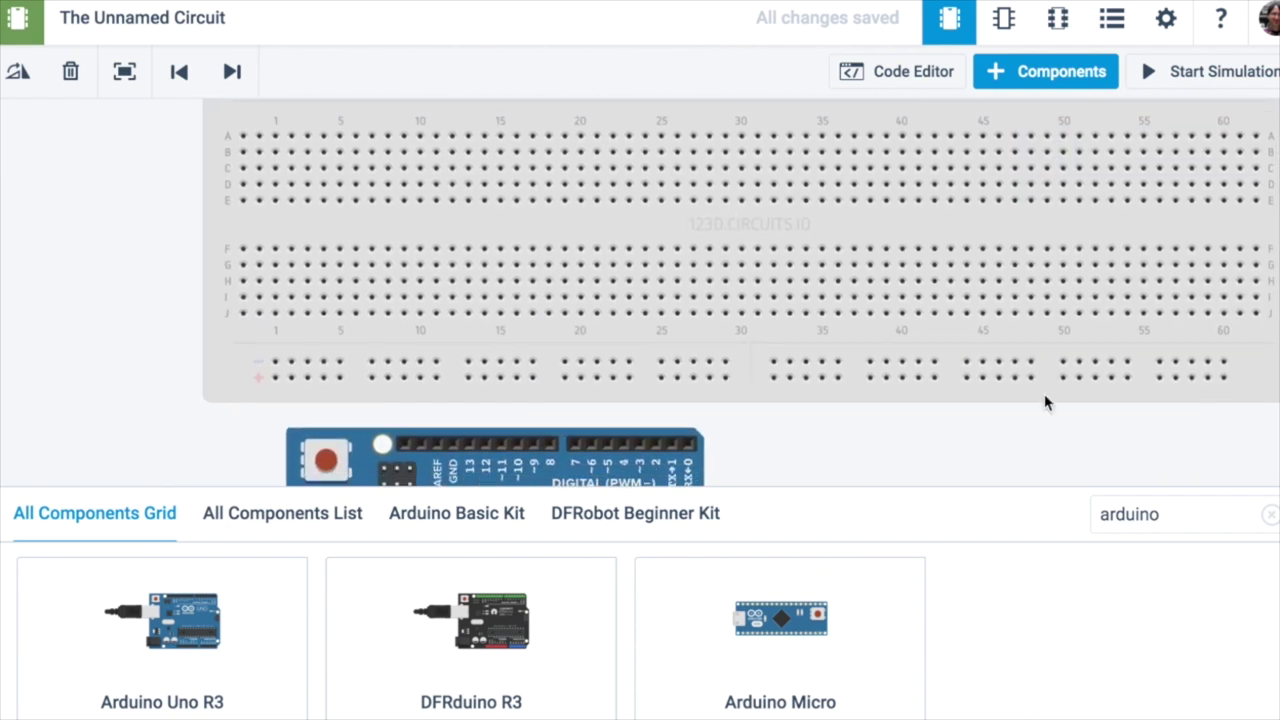
# - Search for 'led' and place a red LED and a yellow LED in the breadboard's top rows
pyautogui.click(1175, 512)
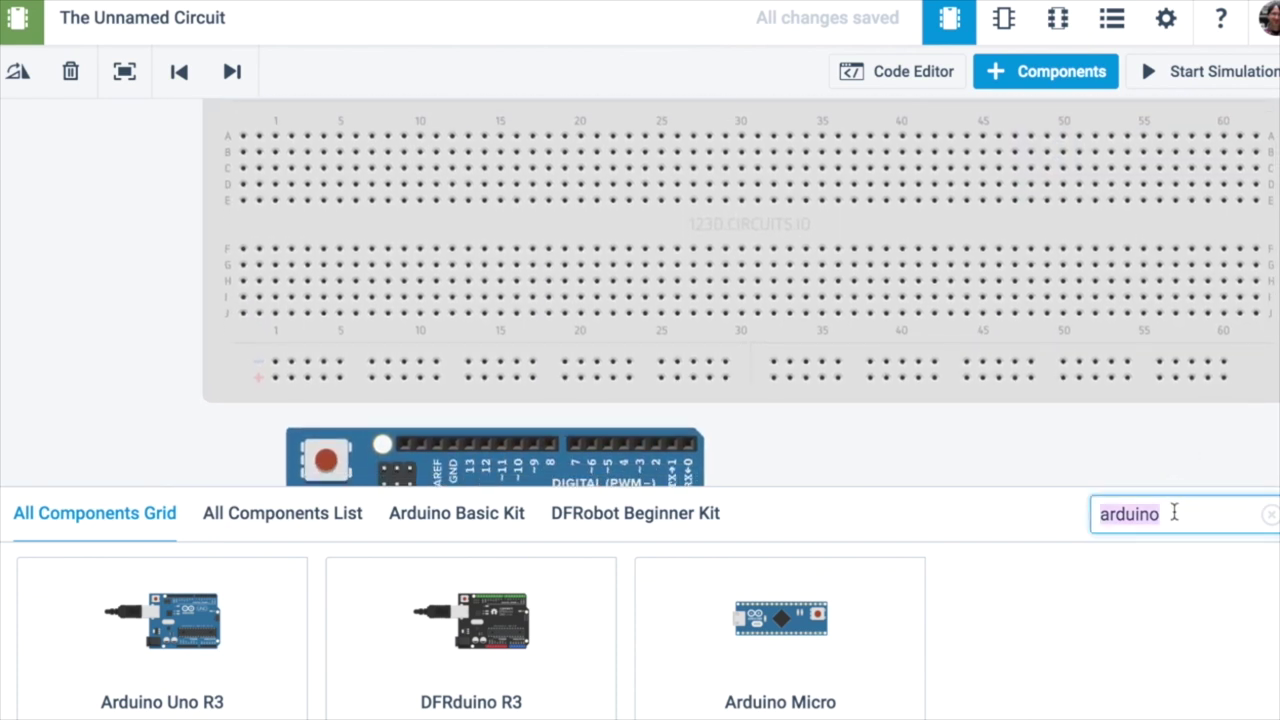
pyautogui.write('led')
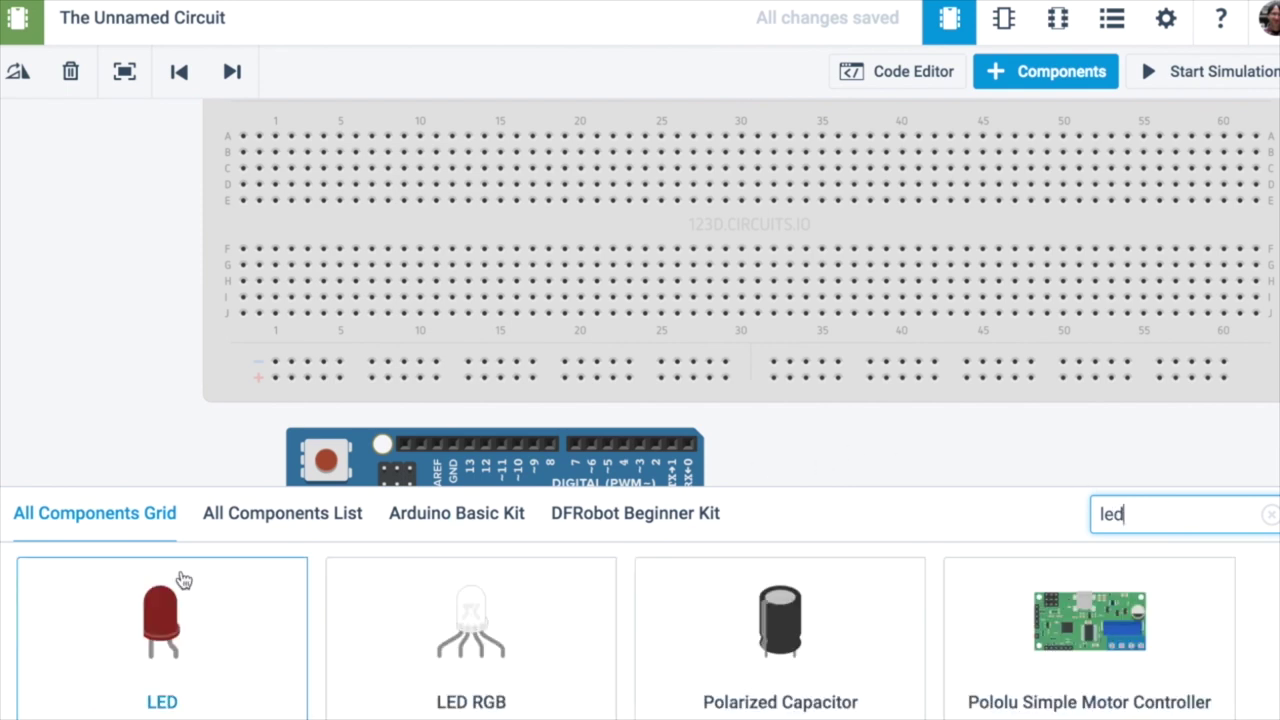
pyautogui.moveTo(145, 633); pyautogui.dragTo(482, 137)
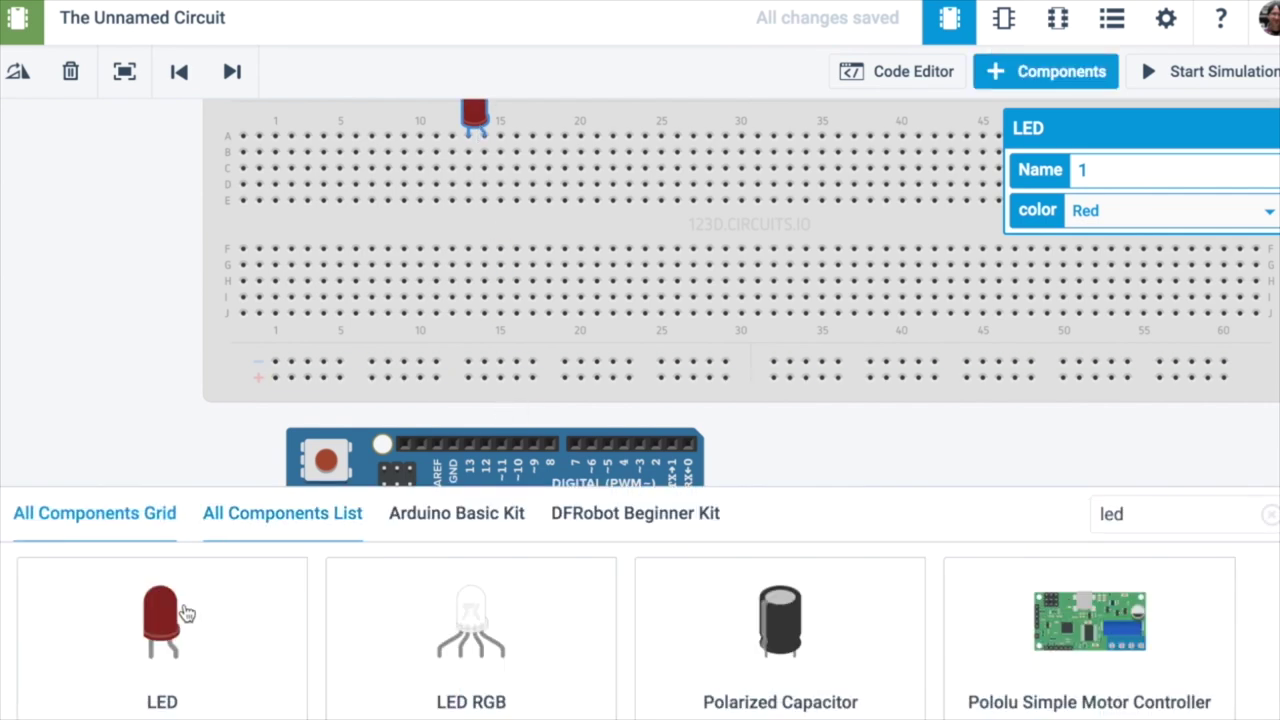
pyautogui.moveTo(161, 625); pyautogui.dragTo(525, 115)
pyautogui.click(1140, 211)
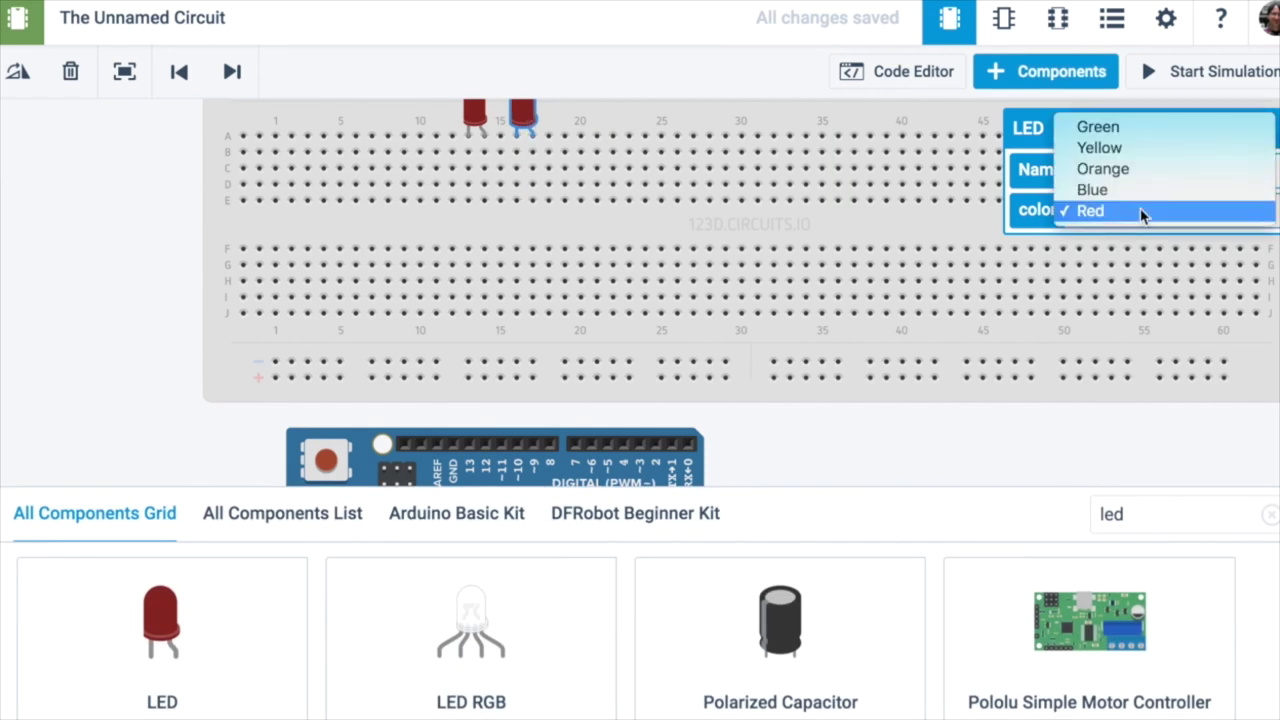
pyautogui.click(1132, 147)
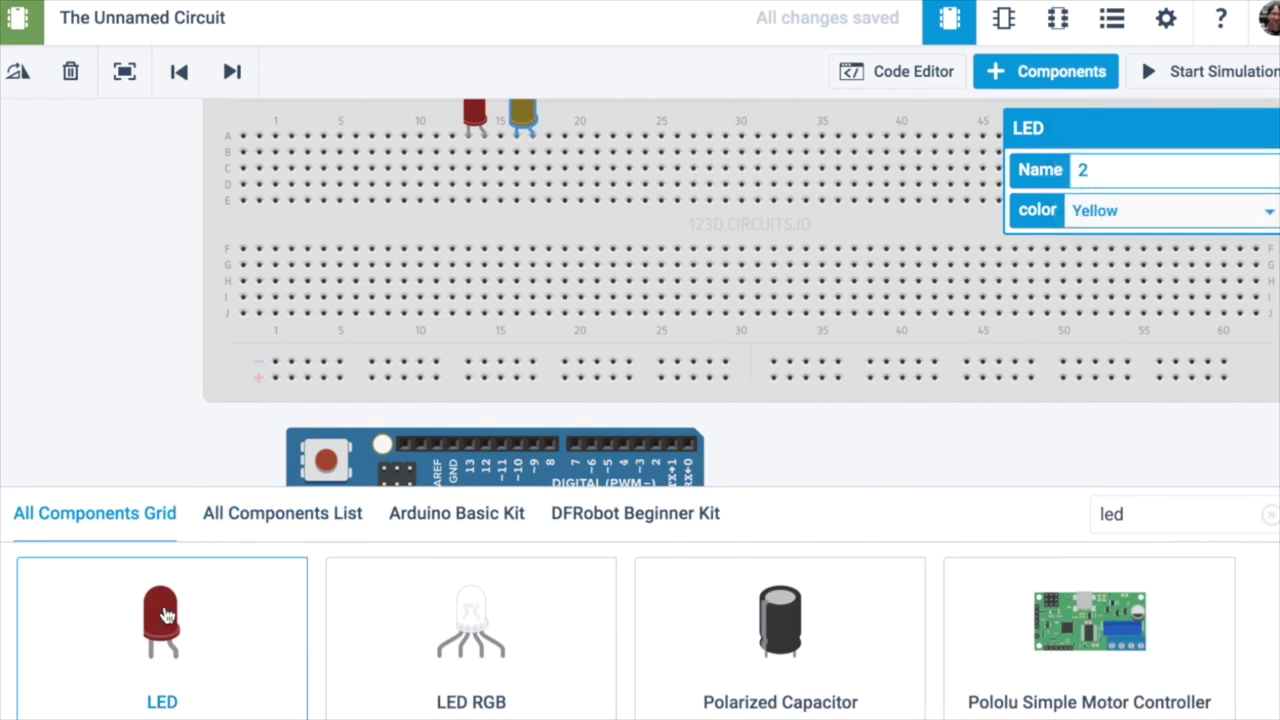
# - Add a third LED beside them near column 22 and make it green
pyautogui.moveTo(161, 625); pyautogui.dragTo(427, 315)
pyautogui.moveTo(489, 289); pyautogui.dragTo(580, 134)
pyautogui.click(1109, 210)
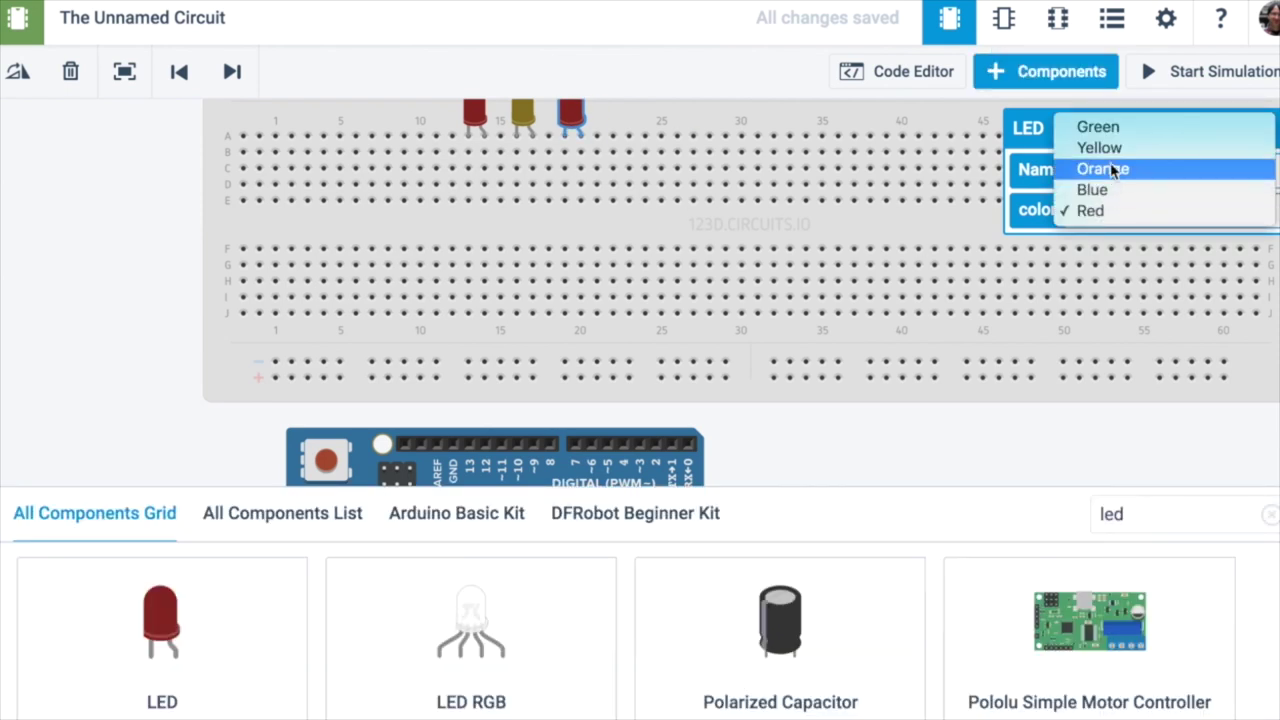
pyautogui.click(1097, 127)
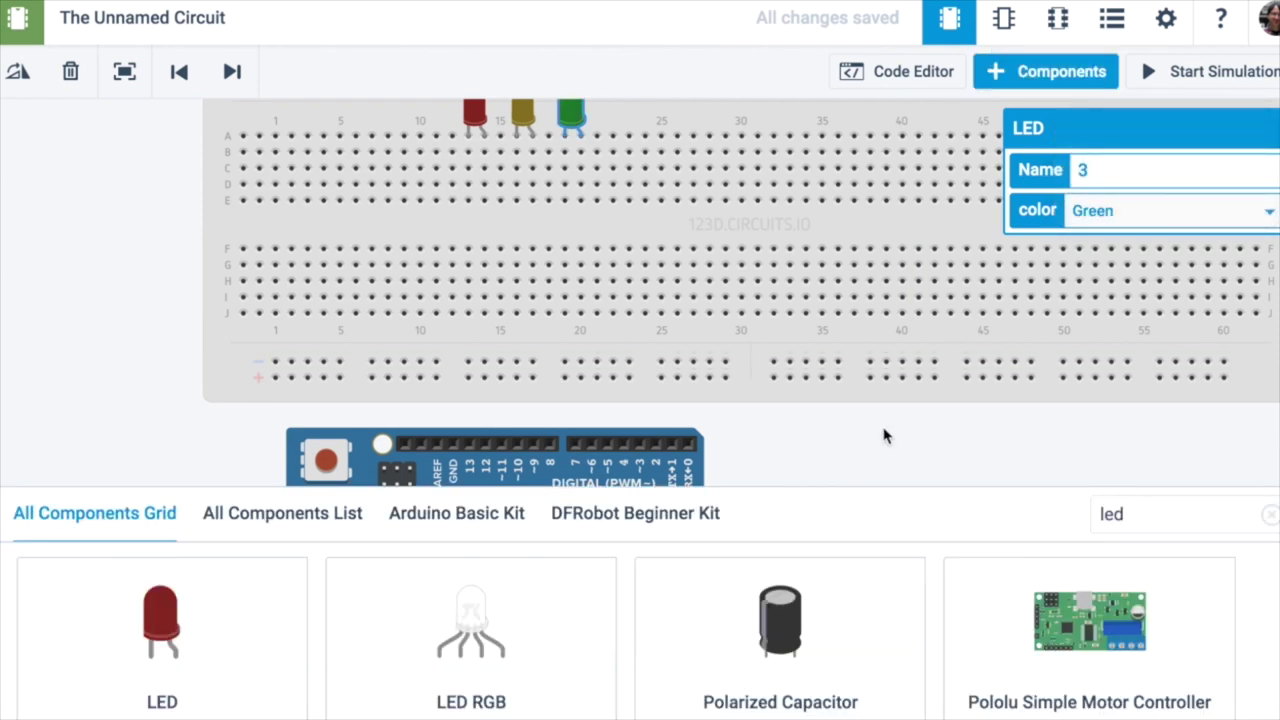
pyautogui.moveTo(884, 432); pyautogui.dragTo(883, 451)
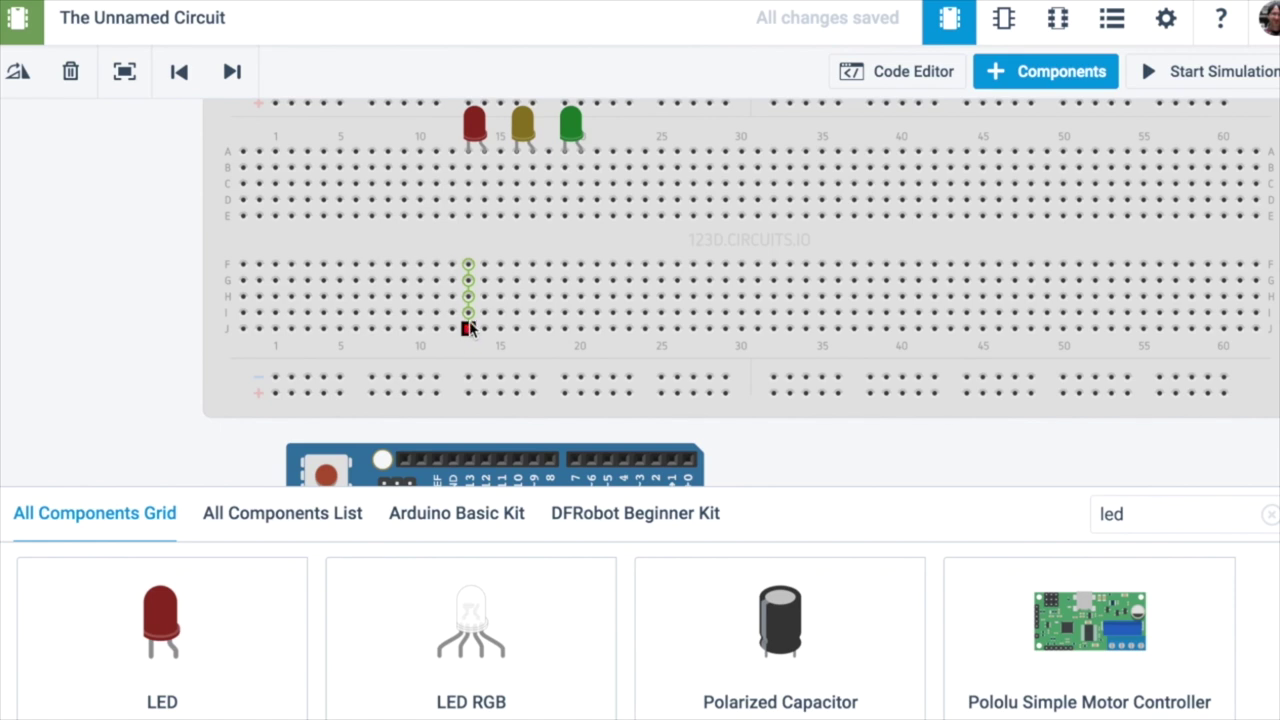
# - Run red wires from holes E13, E16 and E19 down to the ground rail
pyautogui.click(468, 217)
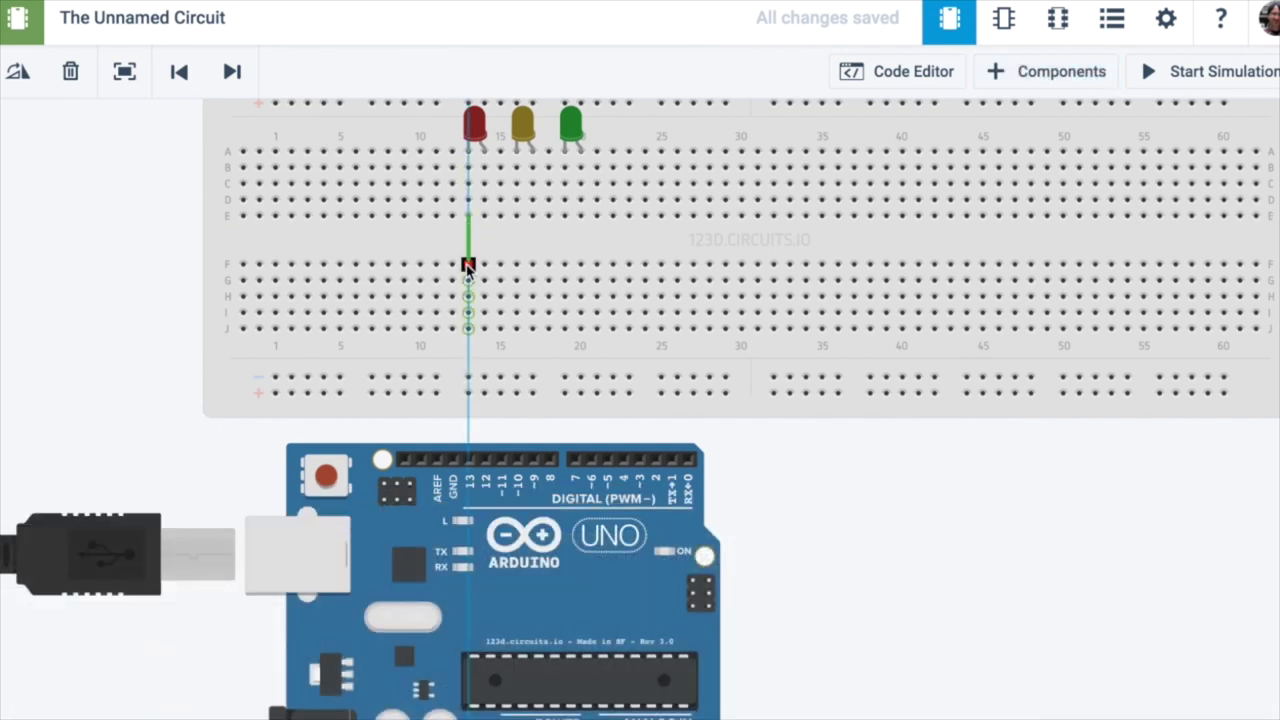
pyautogui.click(468, 377)
pyautogui.click(1154, 172)
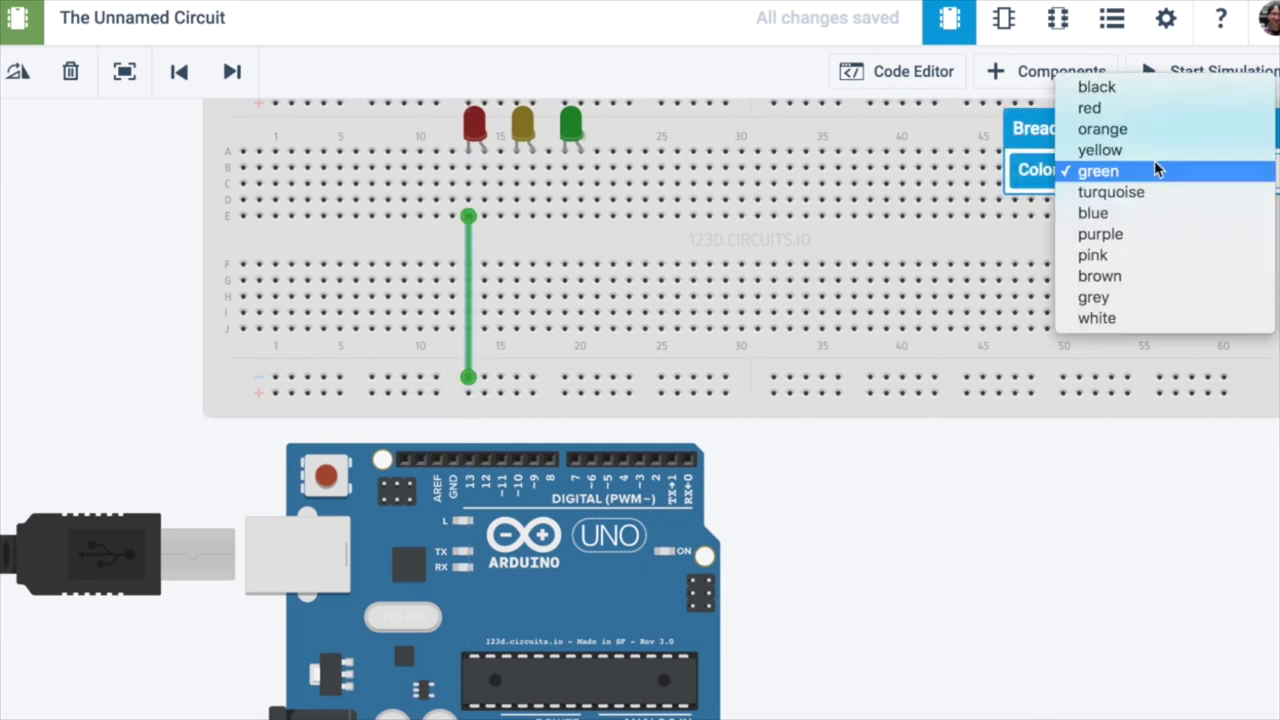
pyautogui.click(1151, 108)
pyautogui.click(516, 217)
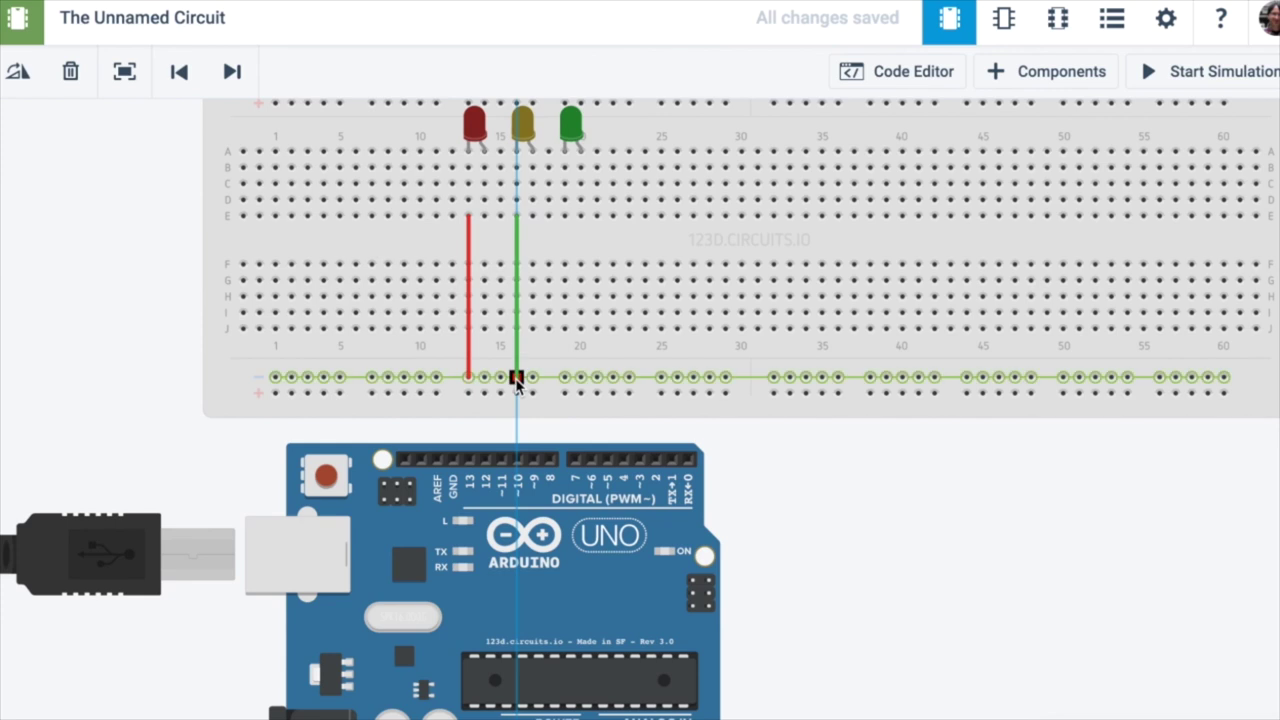
pyautogui.click(516, 377)
pyautogui.click(1154, 172)
pyautogui.click(1151, 108)
pyautogui.click(565, 217)
pyautogui.click(565, 377)
pyautogui.click(1126, 177)
pyautogui.click(1151, 108)
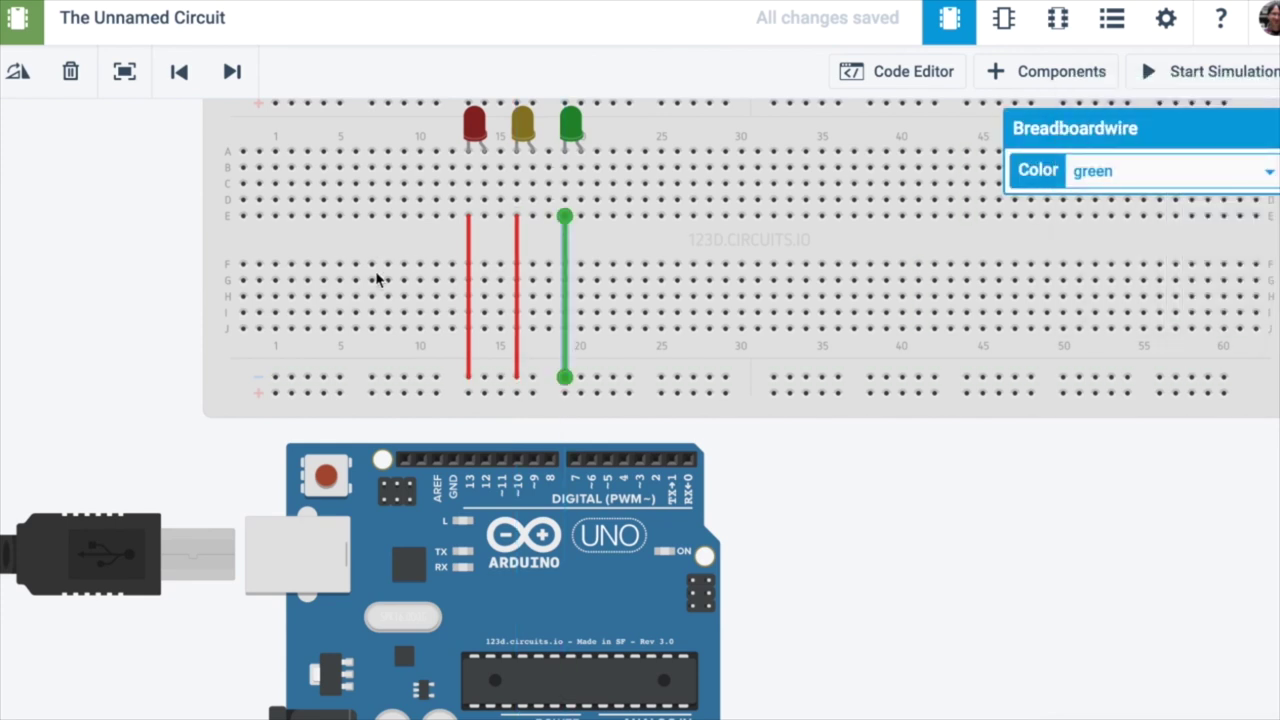
# - Wire Arduino GND to the ground rail in red, make the pin signal wires blue, and shift the board right
pyautogui.click(454, 459)
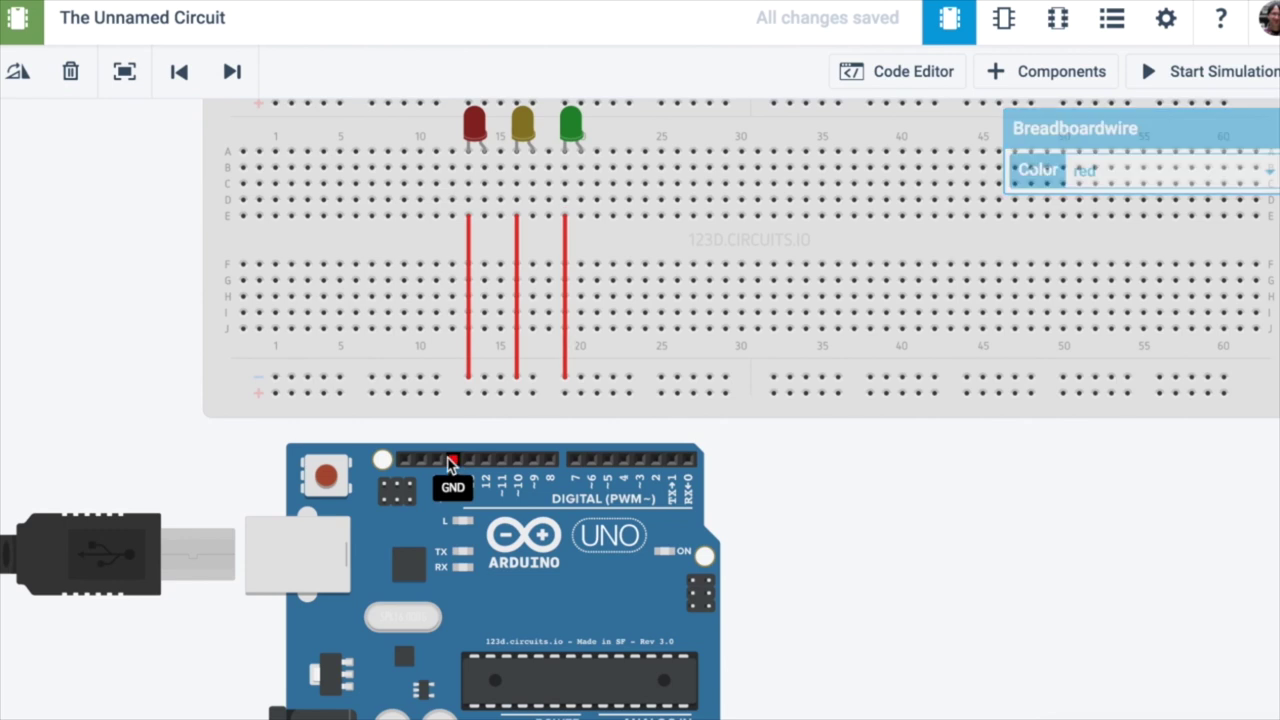
pyautogui.click(420, 377)
pyautogui.click(1110, 172)
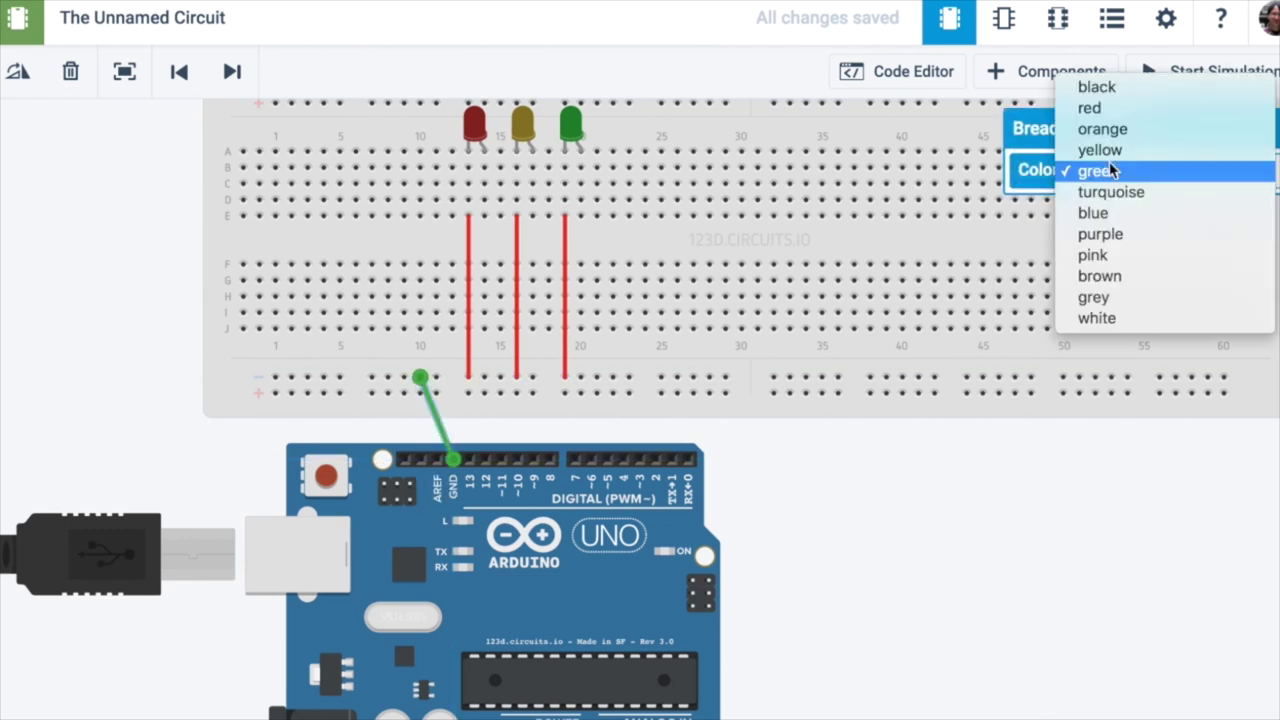
pyautogui.click(1098, 118)
pyautogui.click(485, 459)
pyautogui.click(580, 329)
pyautogui.click(1100, 171)
pyautogui.click(1100, 214)
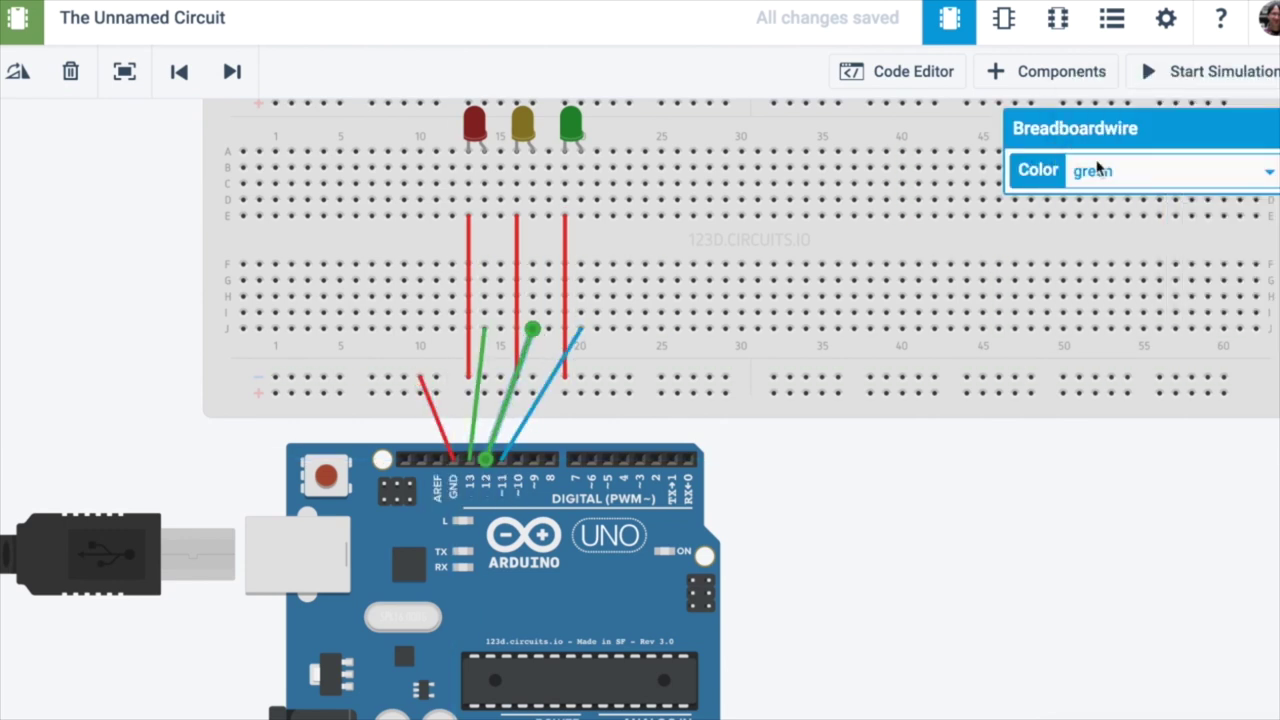
pyautogui.click(484, 329)
pyautogui.click(1100, 171)
pyautogui.click(1100, 214)
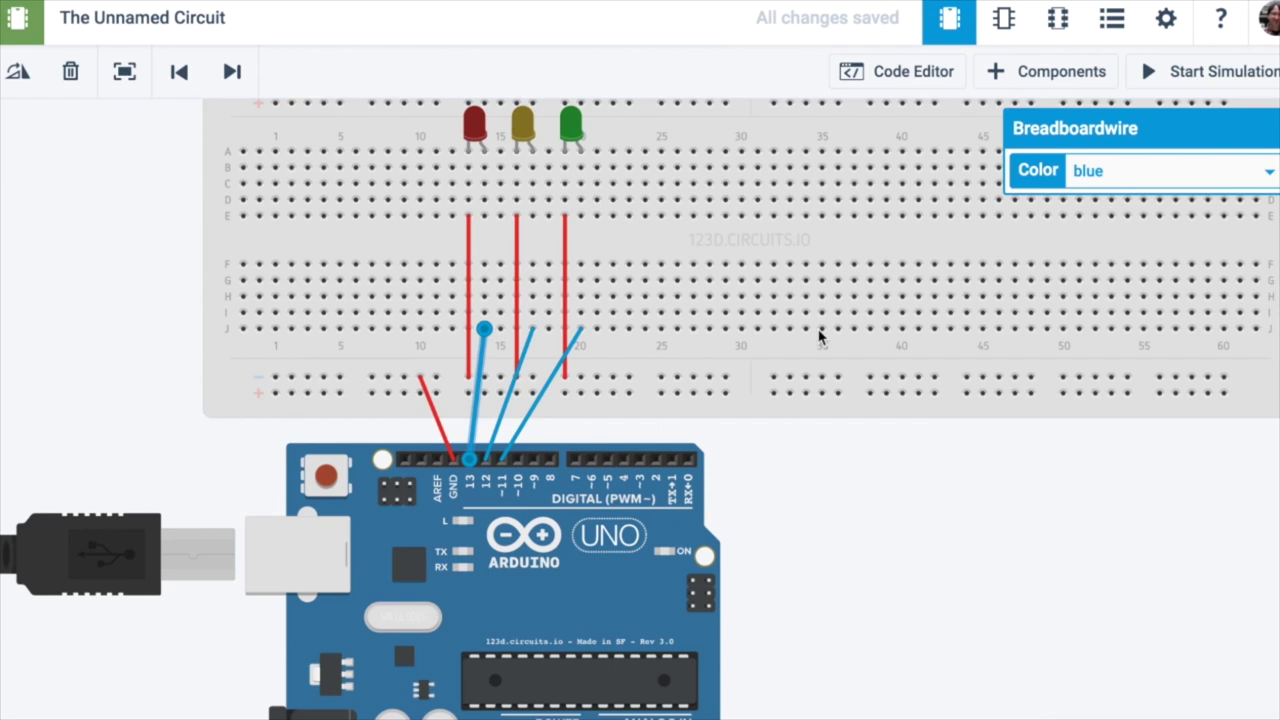
pyautogui.click(556, 513)
pyautogui.moveTo(556, 513); pyautogui.dragTo(626, 507)
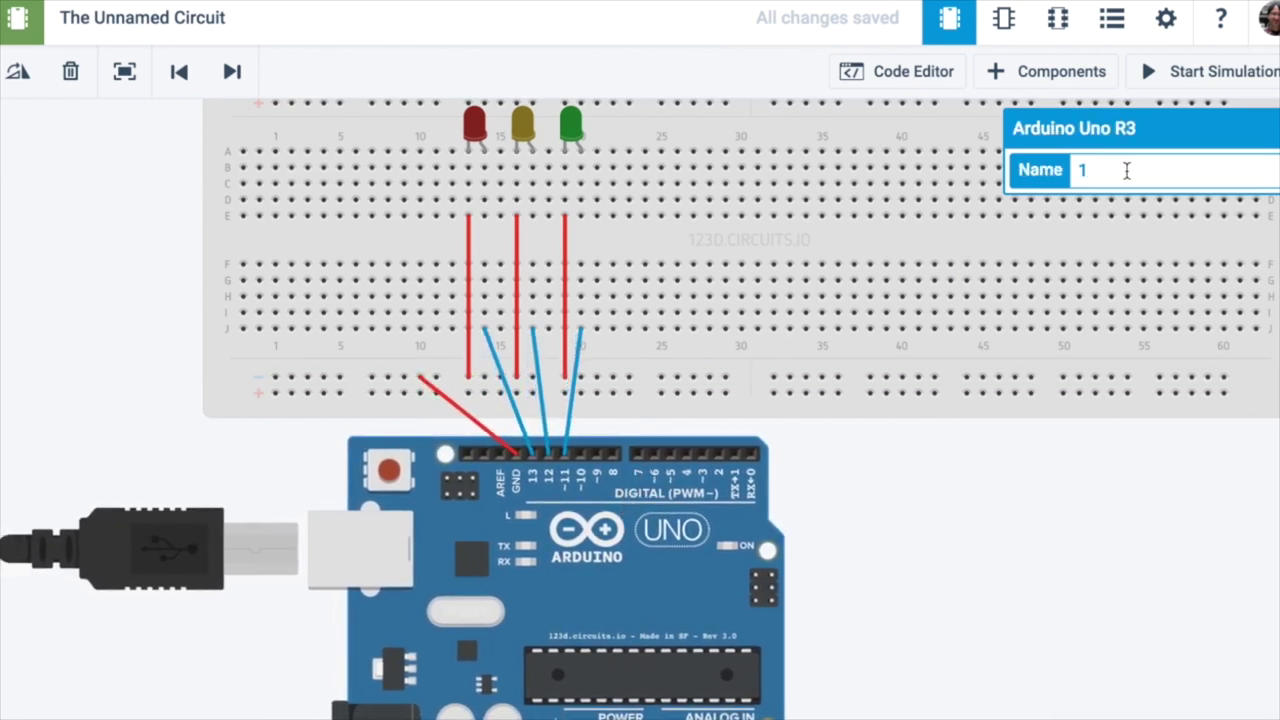
# - Search for 'resistor' and place three resistors below the red, yellow and green LEDs
pyautogui.click(1050, 79)
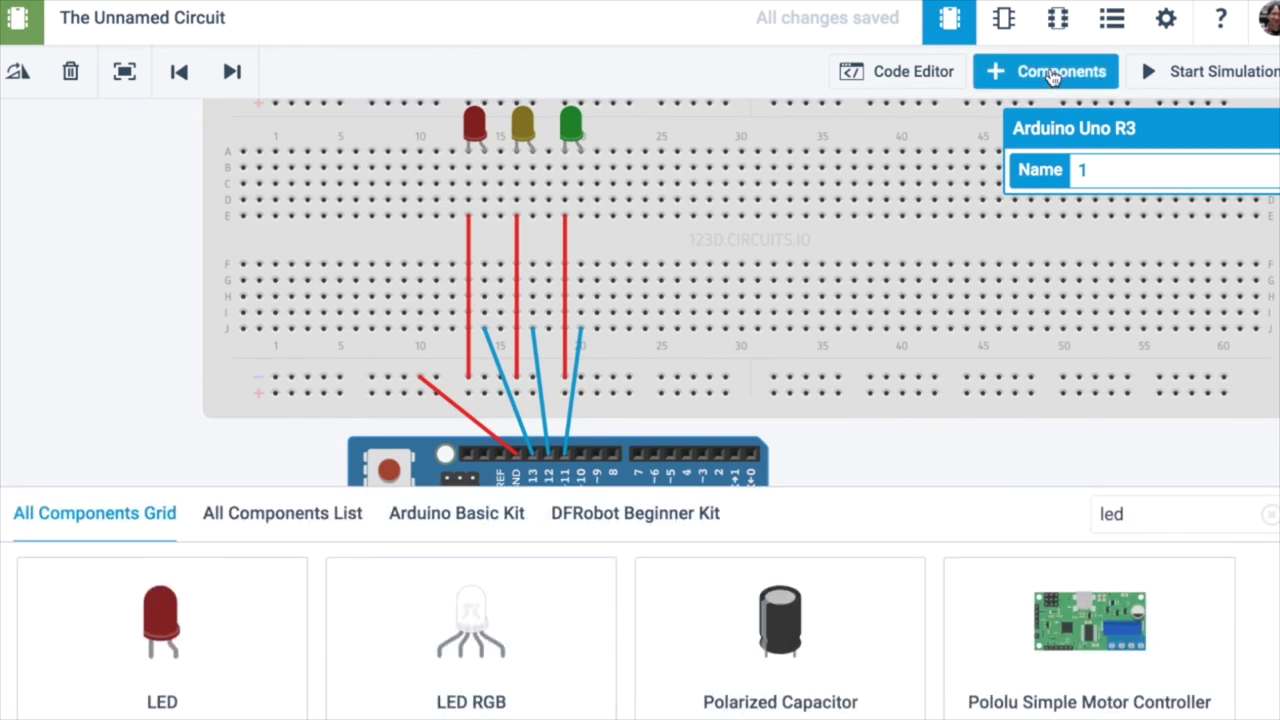
pyautogui.click(1162, 530)
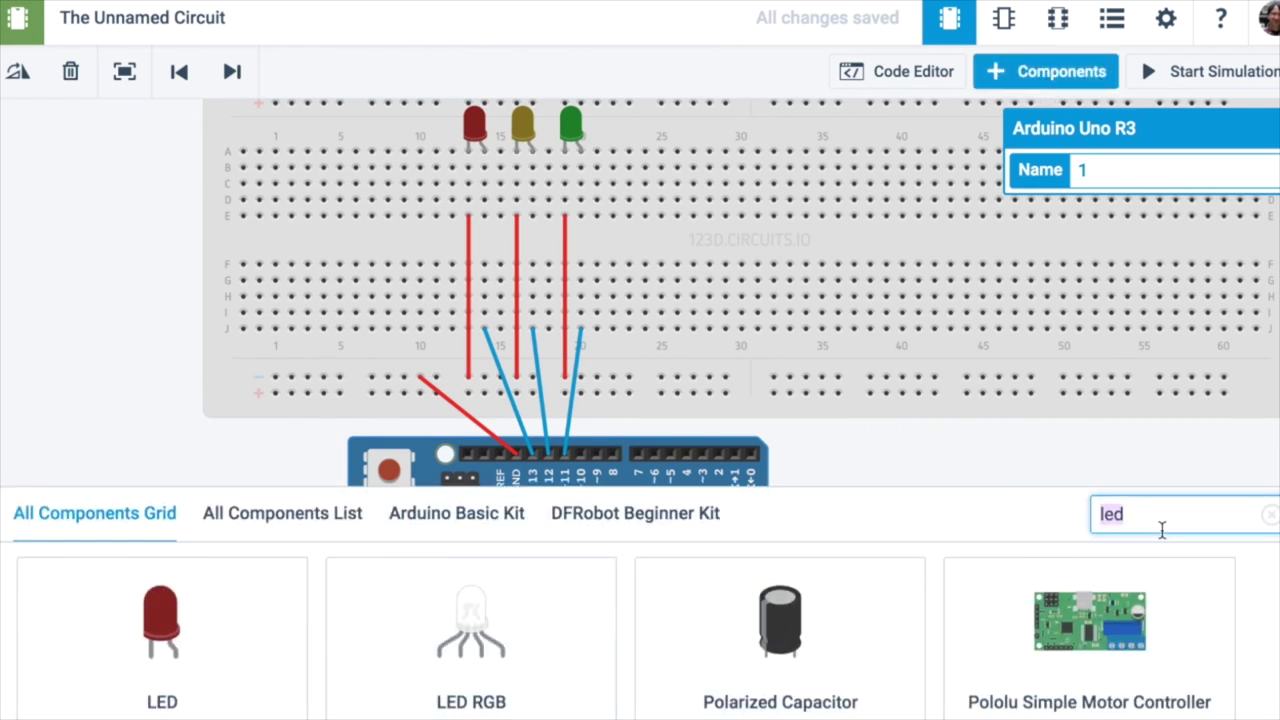
pyautogui.write('resist')
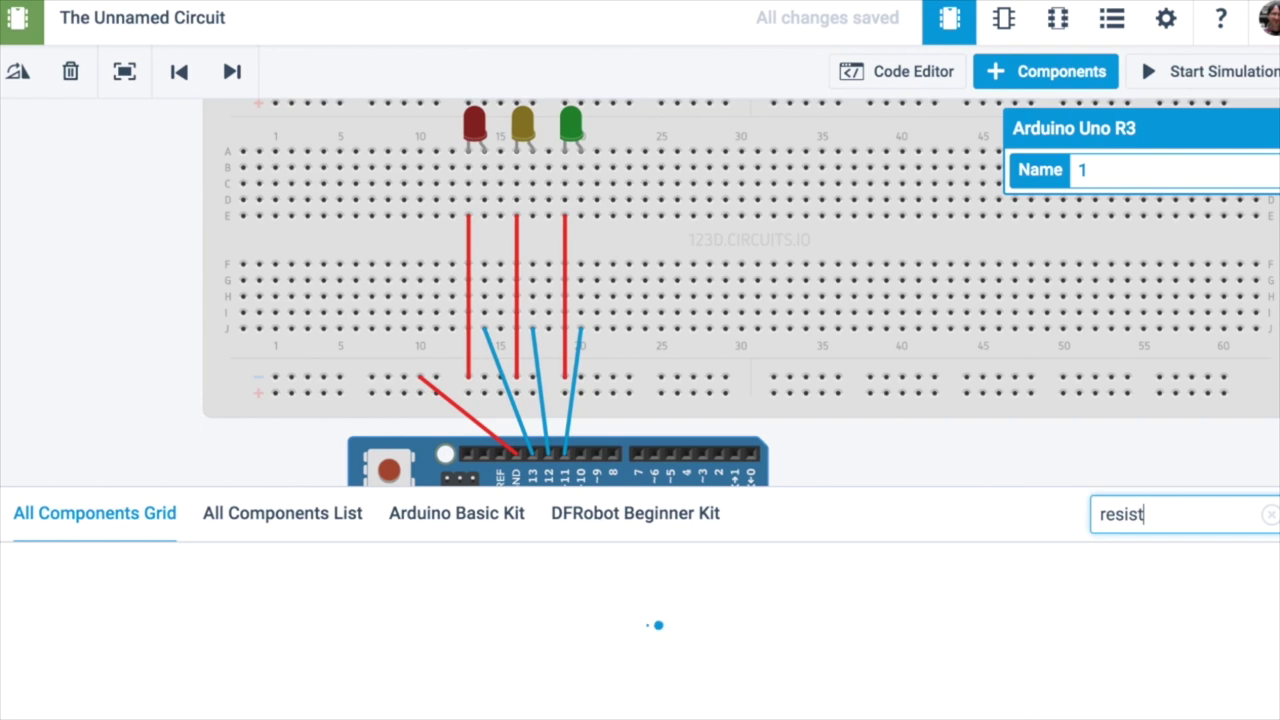
pyautogui.write('o')
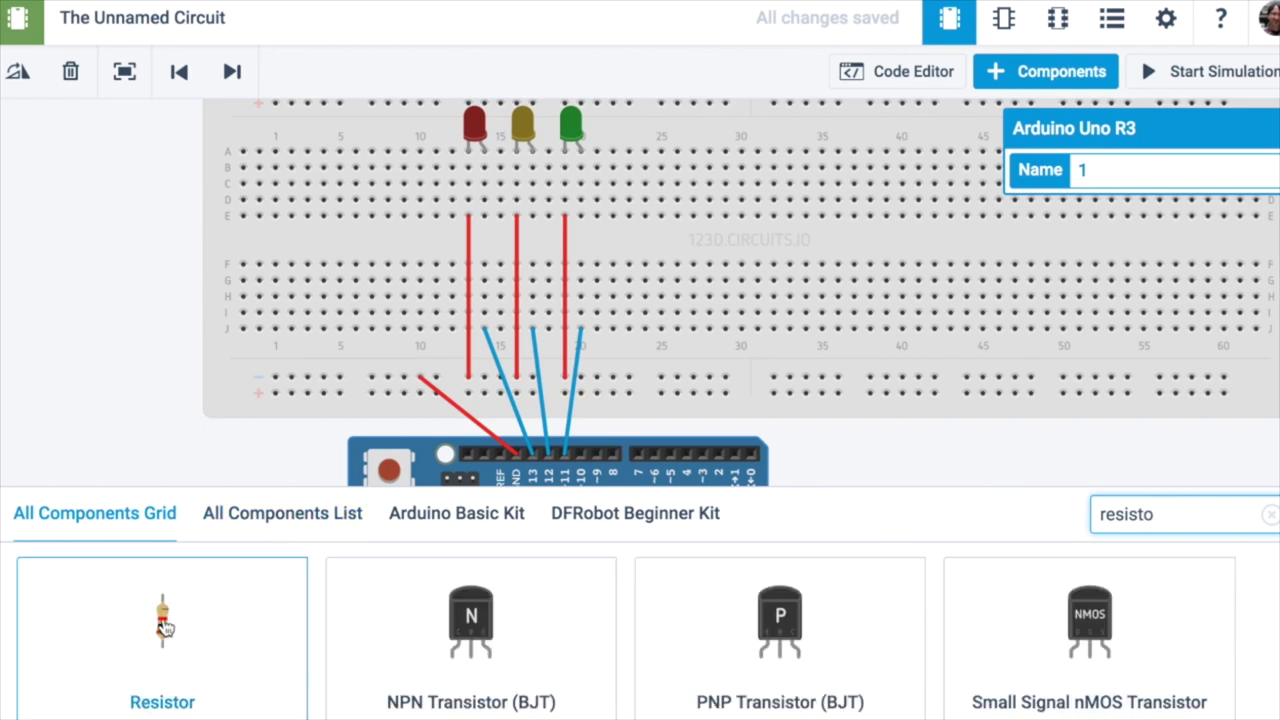
pyautogui.moveTo(163, 627); pyautogui.dragTo(483, 258)
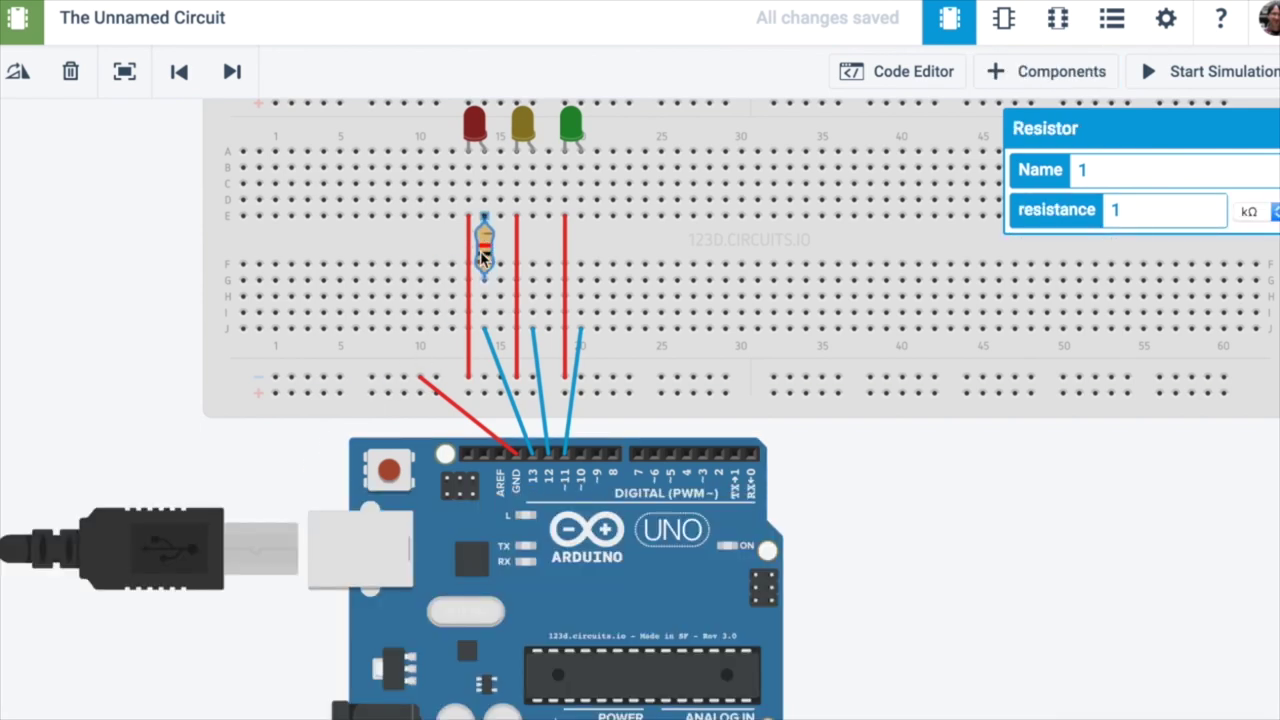
pyautogui.moveTo(243, 560); pyautogui.dragTo(531, 250)
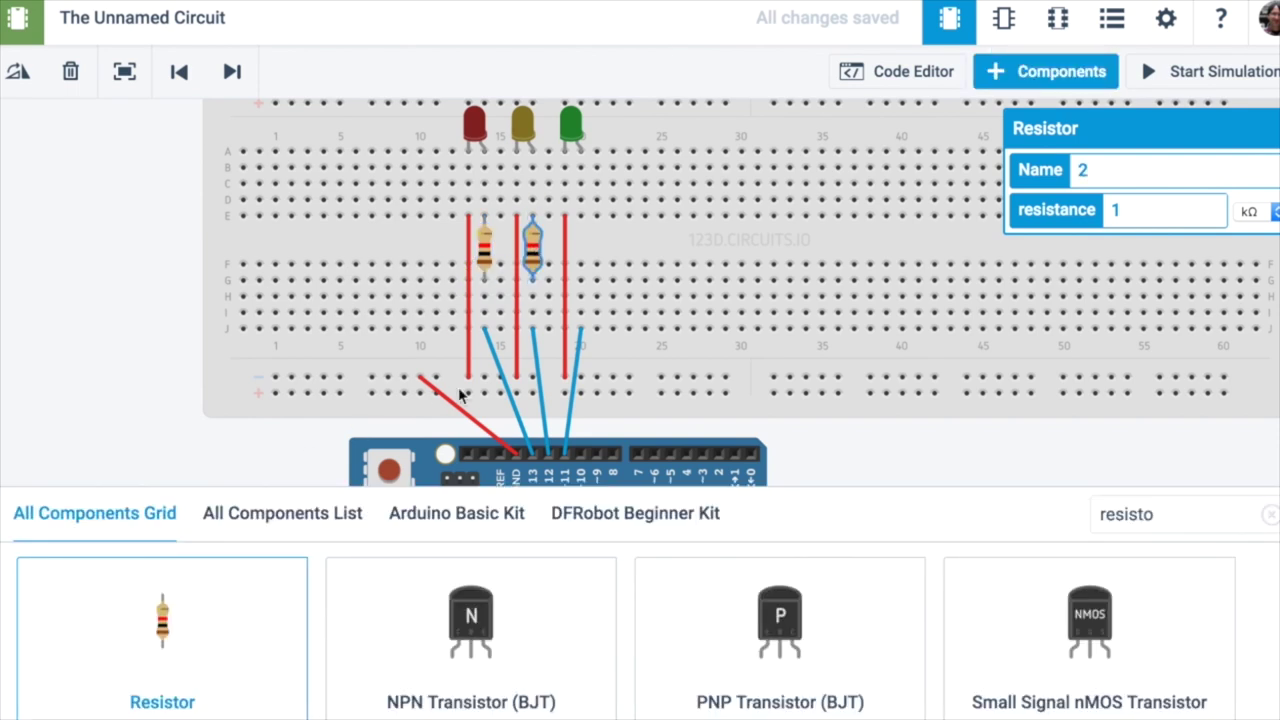
pyautogui.moveTo(260, 547); pyautogui.dragTo(583, 250)
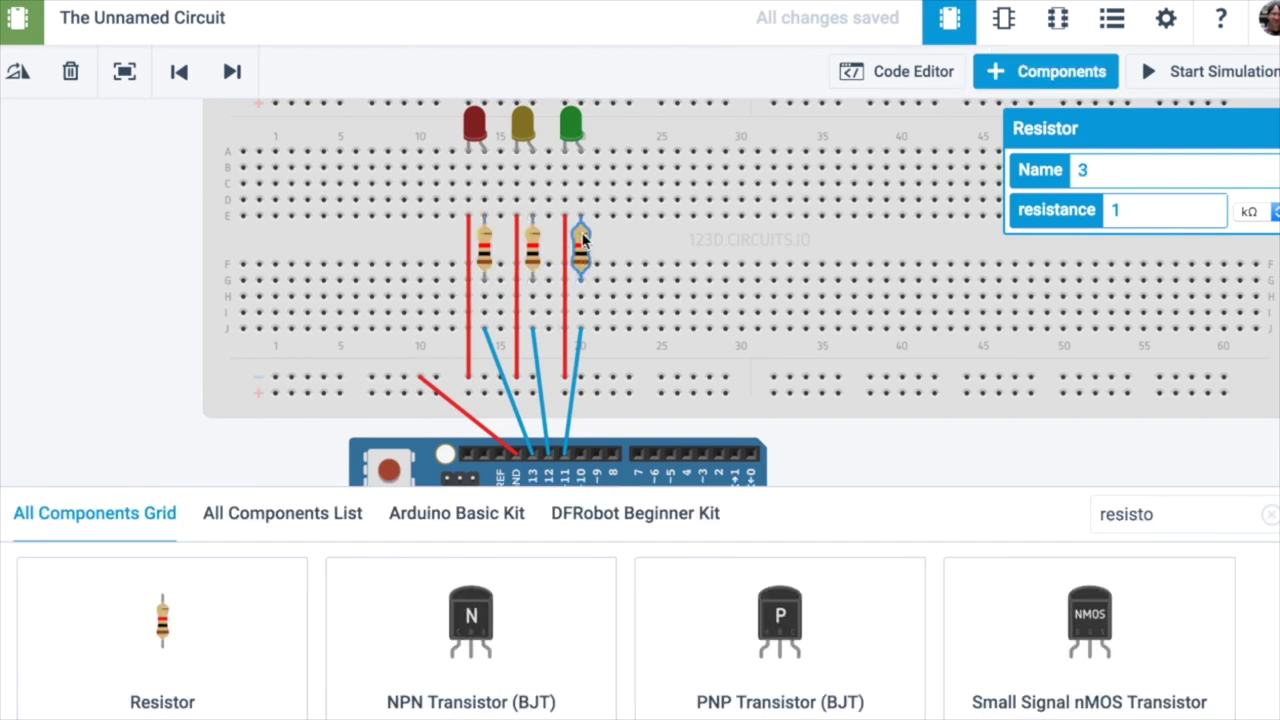
# - Set the resistors' resistance to 220 Ω
pyautogui.click(1250, 213)
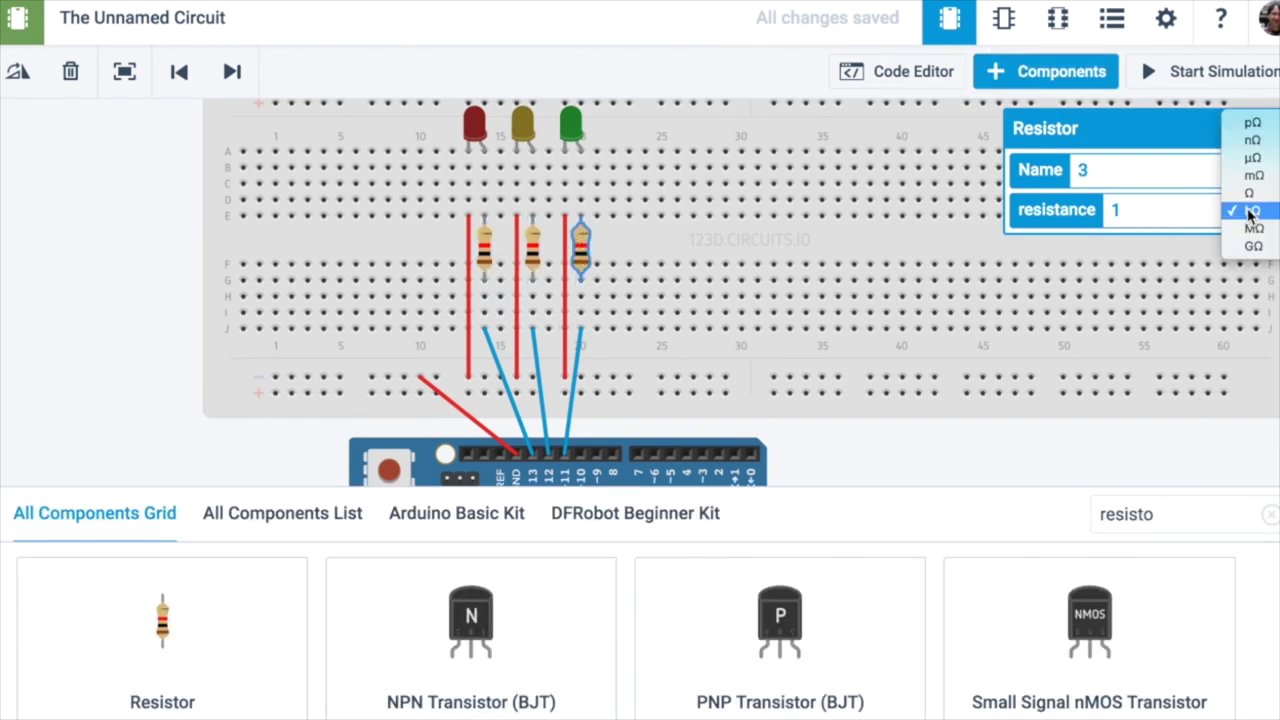
pyautogui.click(1250, 194)
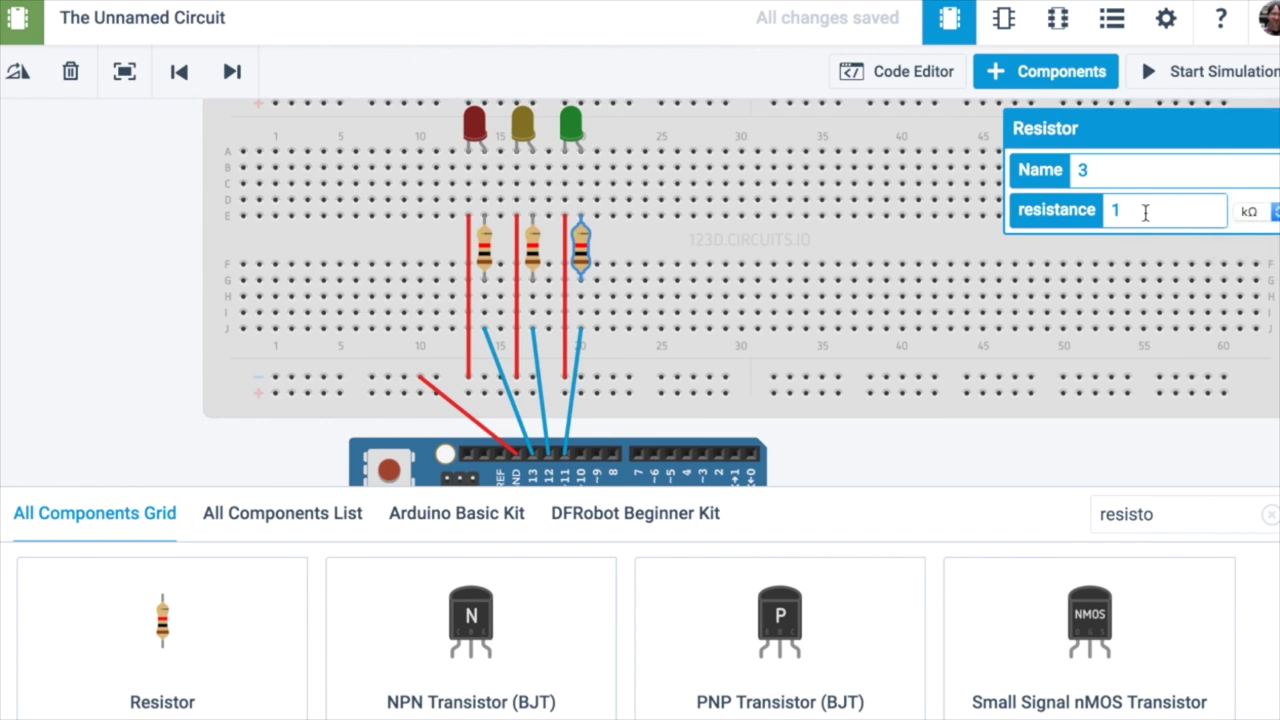
pyautogui.click(1133, 212)
pyautogui.press('BackSpace')
pyautogui.write('220')
pyautogui.click(532, 248)
pyautogui.click(1146, 217)
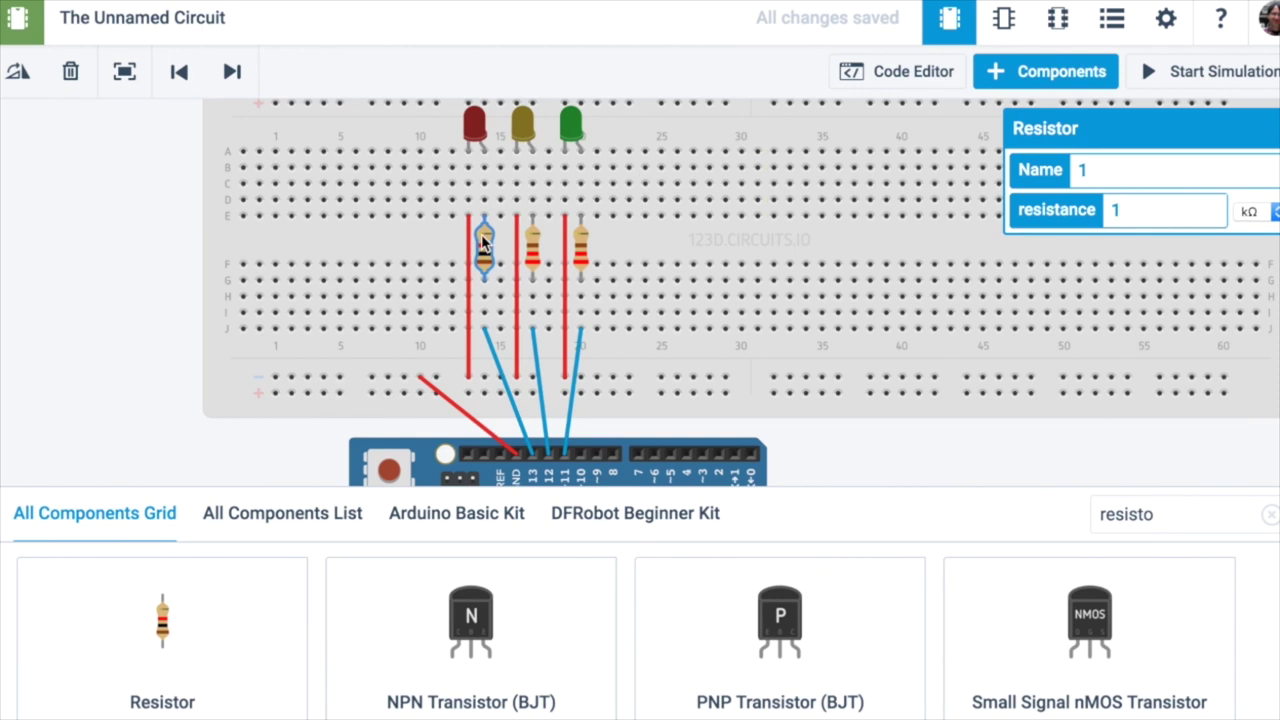
pyautogui.press('BackSpace')
pyautogui.write('220')
pyautogui.click(1010, 463)
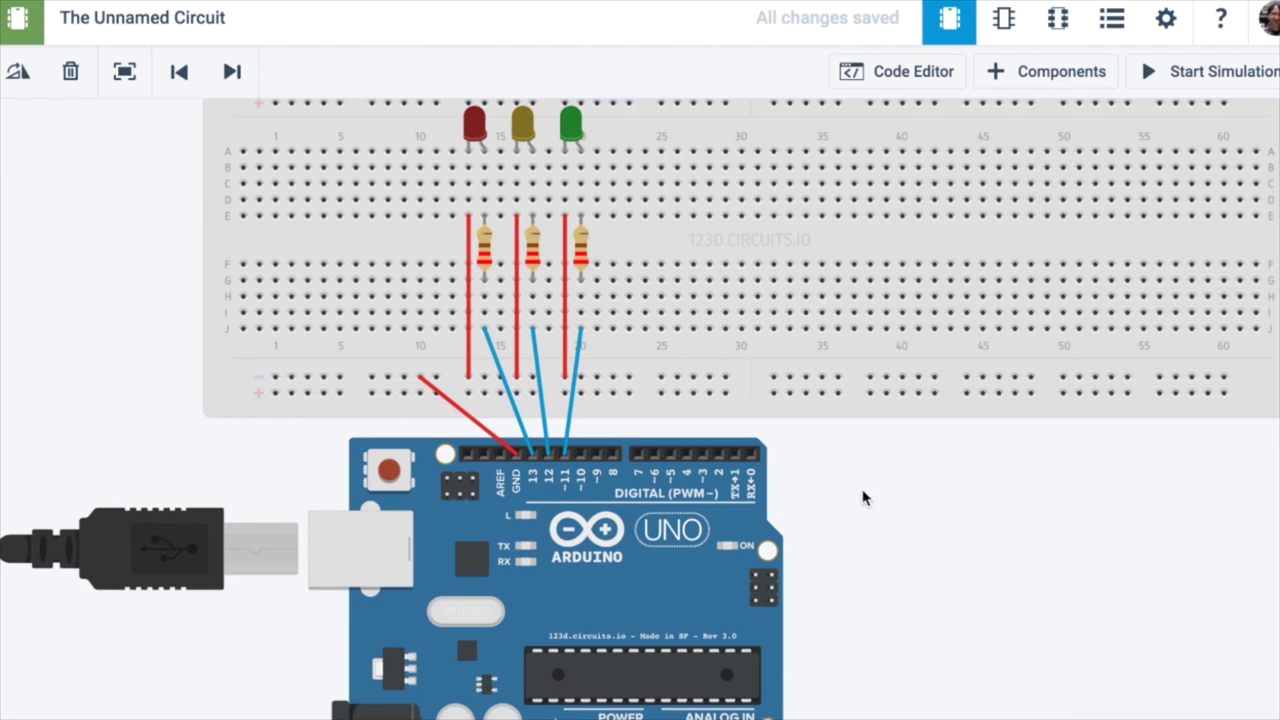
# - Replace the Blink sketch with the traffic-light code copied from TextEdit and start the simulation
pyautogui.click(889, 78)
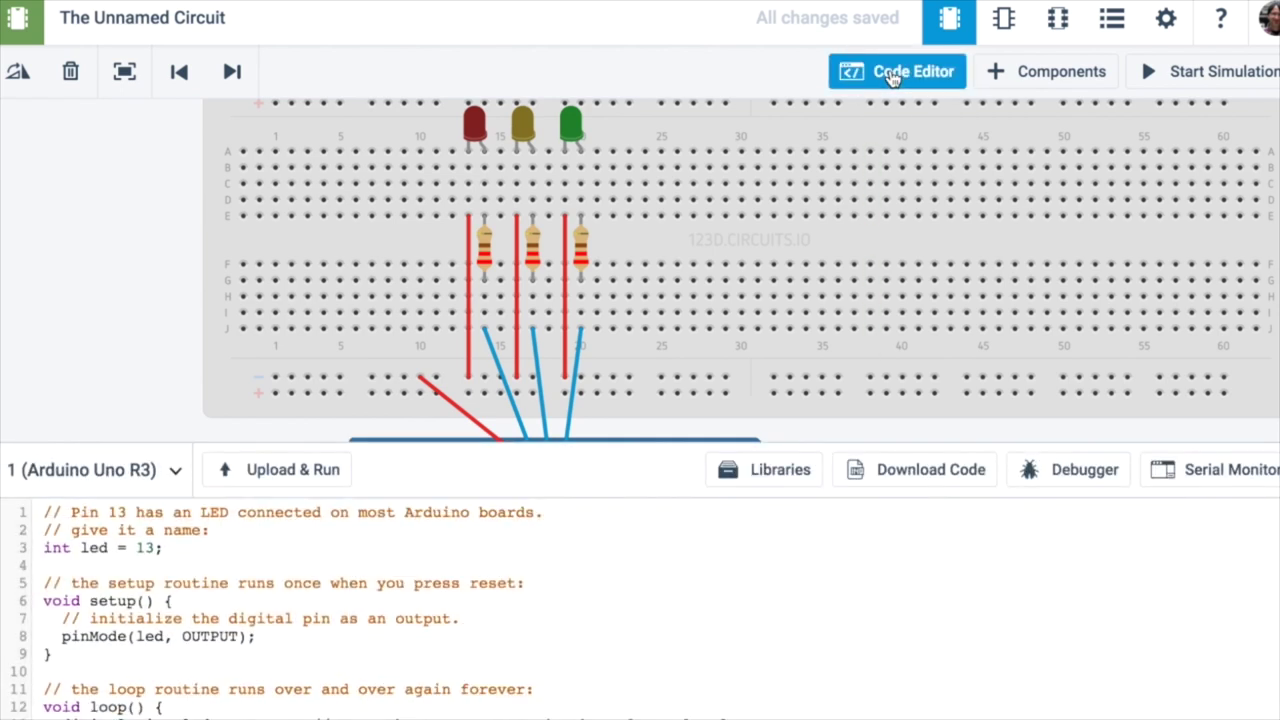
pyautogui.press('super+Tab')
pyautogui.press('super+Tab')
pyautogui.press('super+Tab')
pyautogui.press('super+Tab')
pyautogui.press('super+Tab')
pyautogui.press('super+Tab')
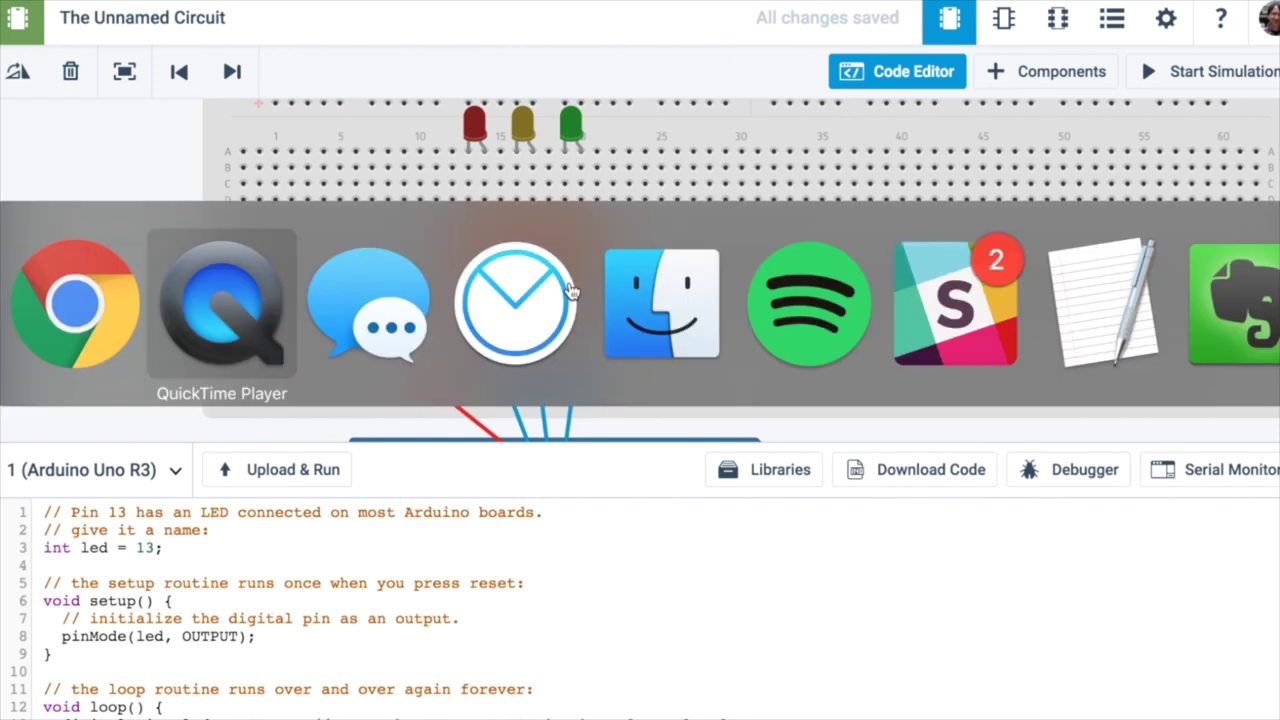
pyautogui.press('super+Tab')
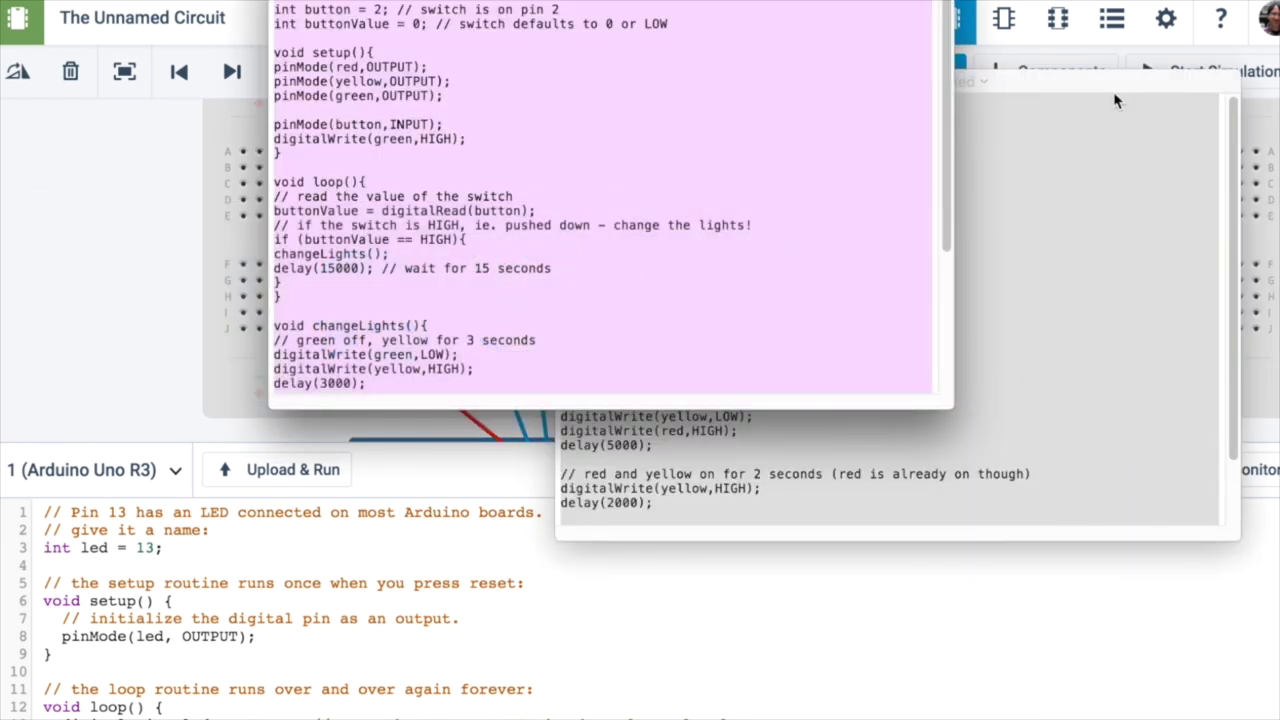
pyautogui.click(1116, 100)
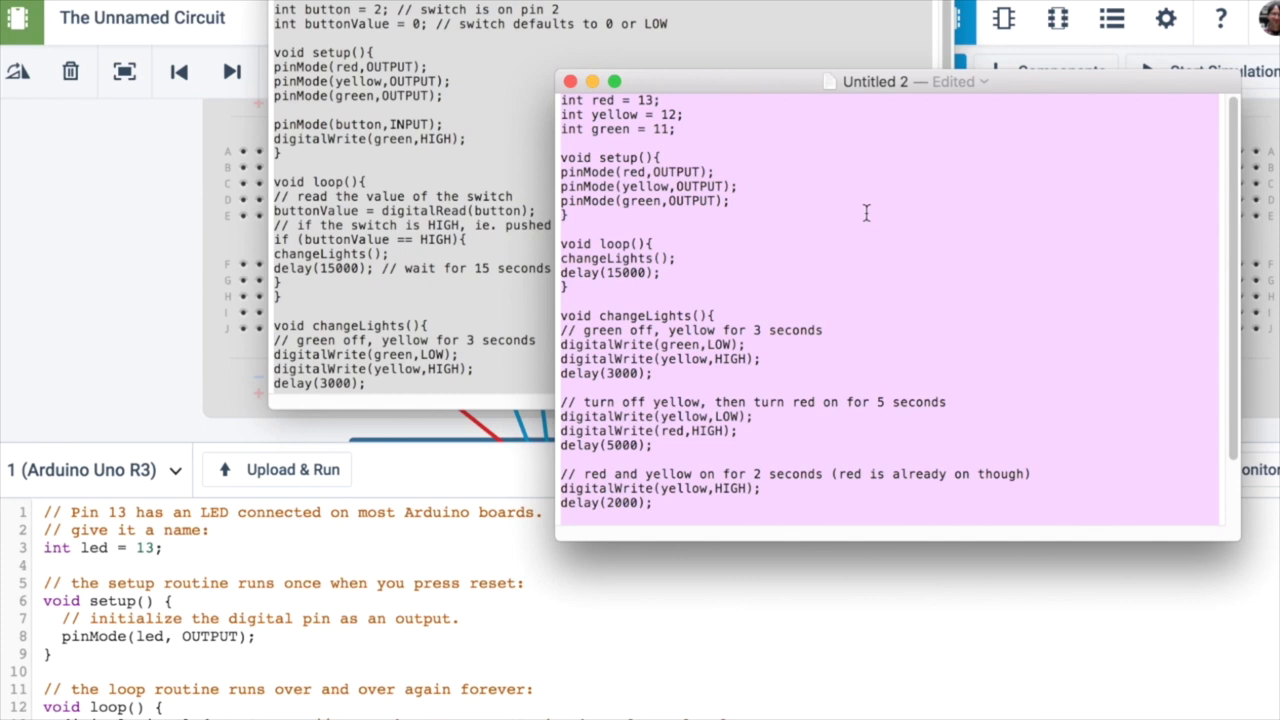
pyautogui.press('super+Tab')
pyautogui.click(502, 541)
pyautogui.press('super+a')
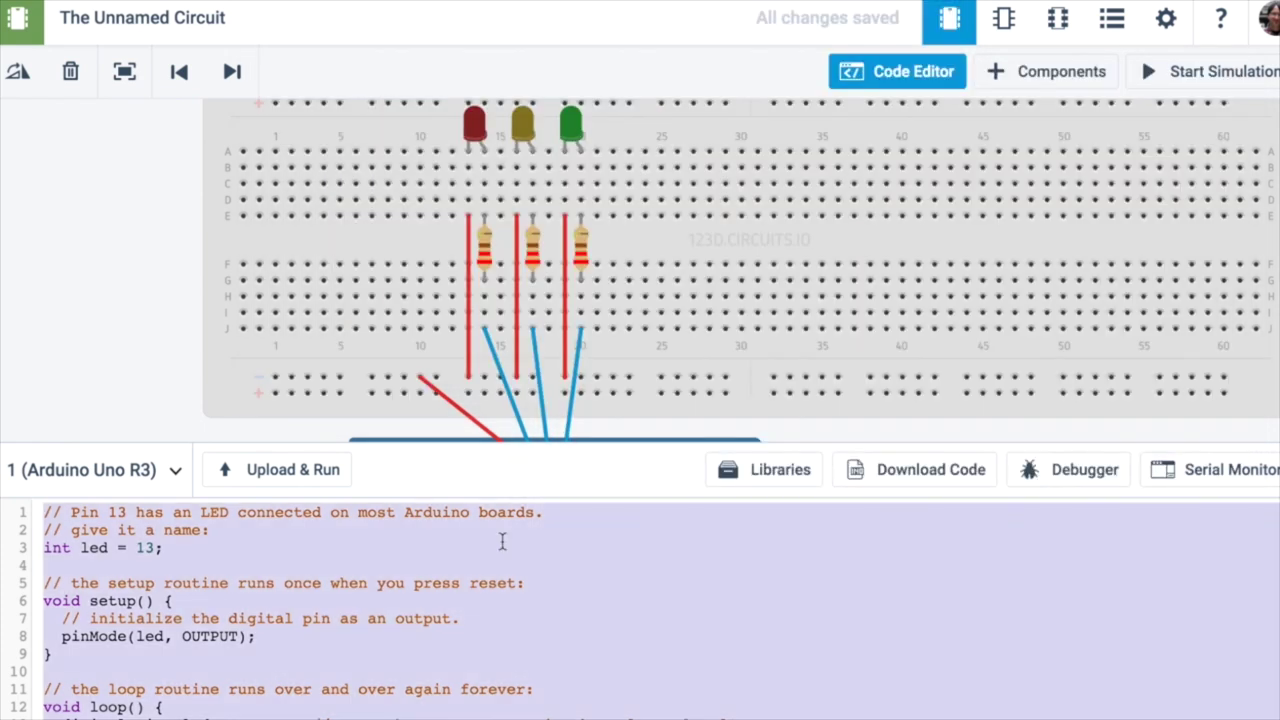
pyautogui.press('super+v')
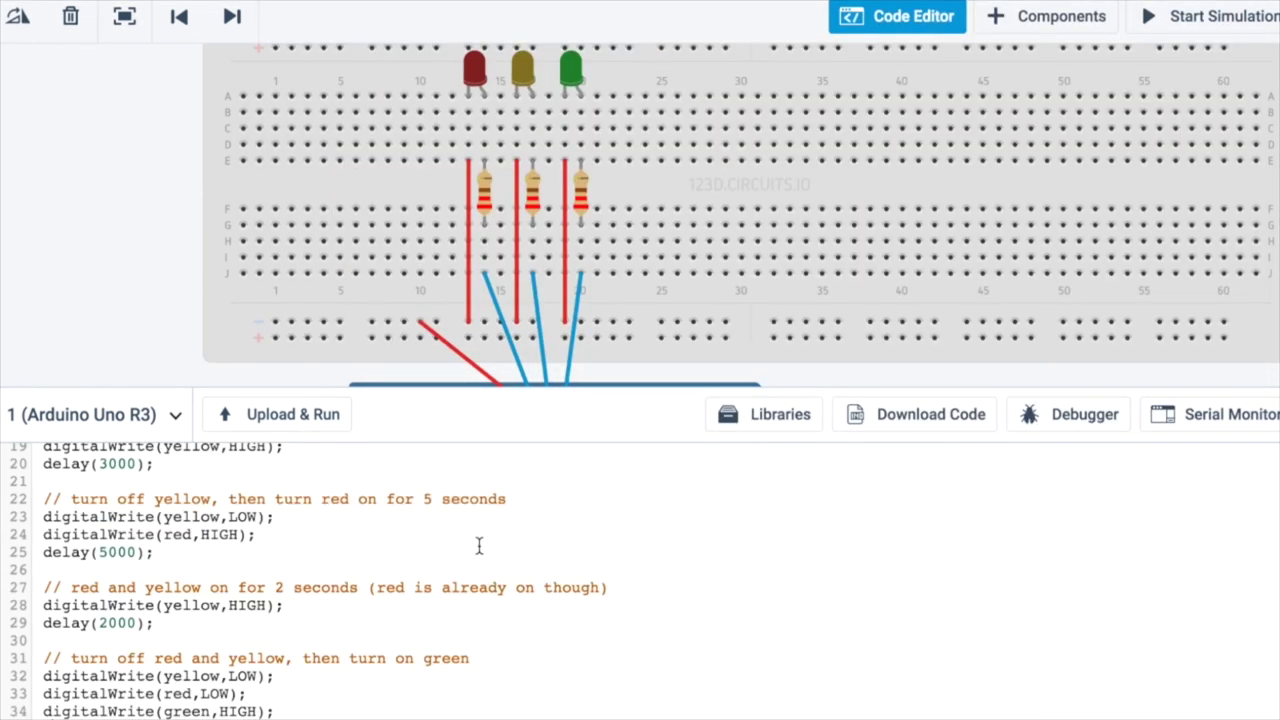
pyautogui.click(278, 420)
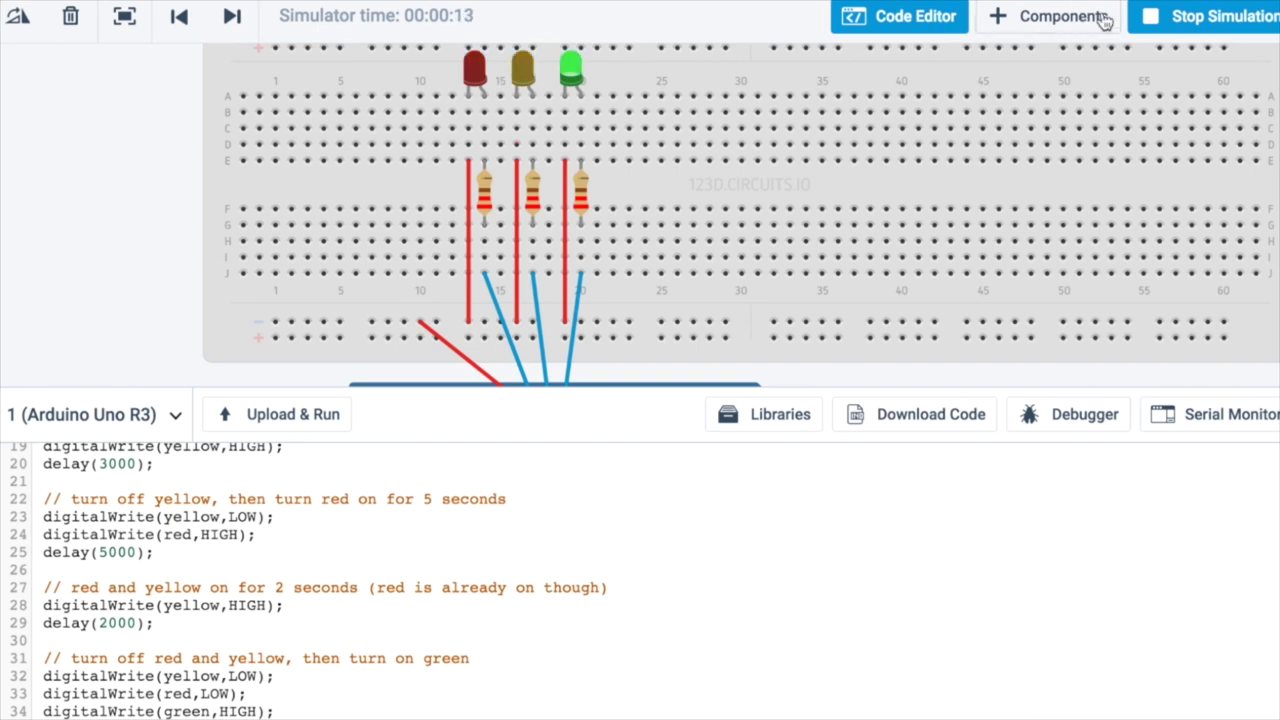
# - Stop the running simulation and hide the code editor
pyautogui.click(1190, 20)
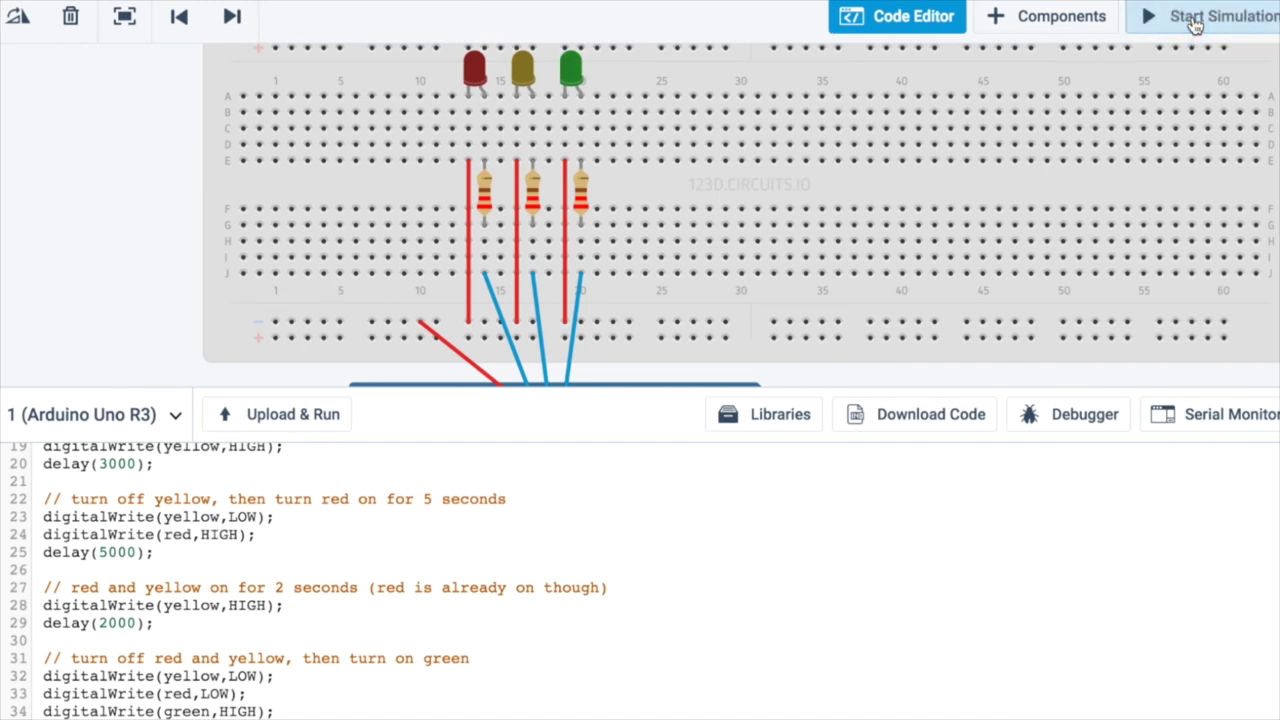
pyautogui.click(890, 16)
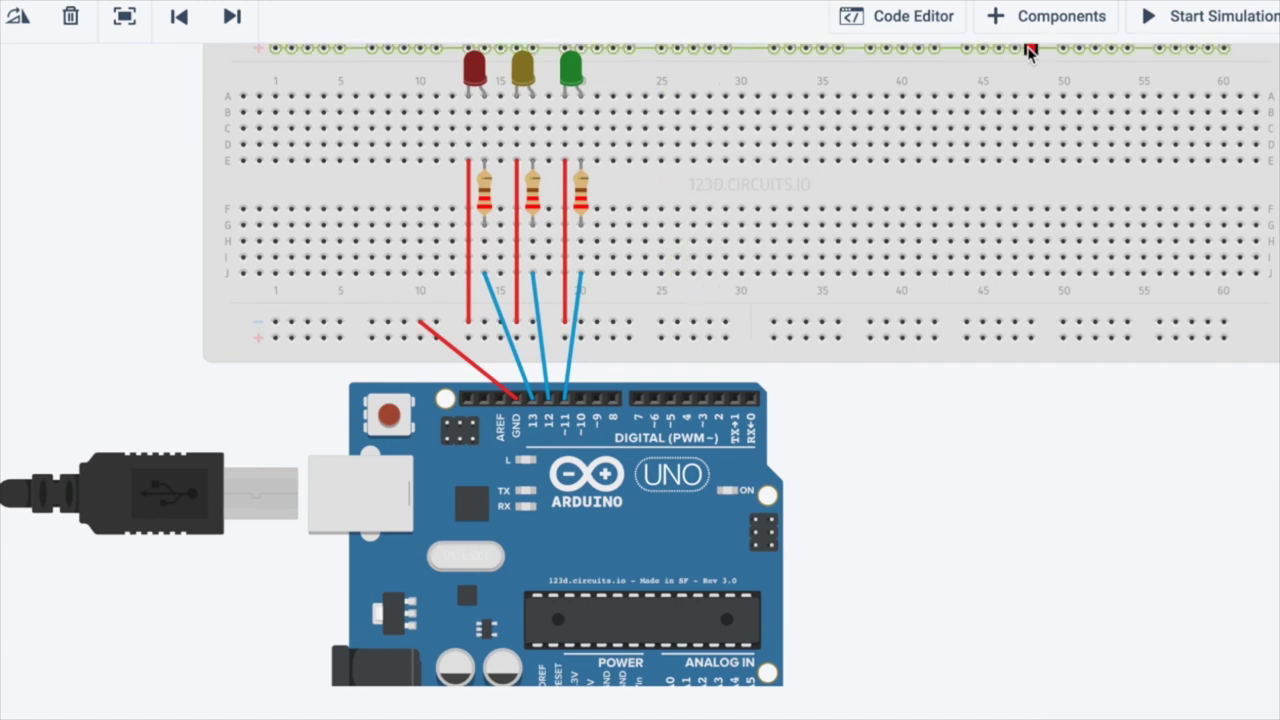
# - Place a pushbutton on the breadboard near column 27, then search the parts for 'res'
pyautogui.click(1049, 22)
pyautogui.click(1199, 471)
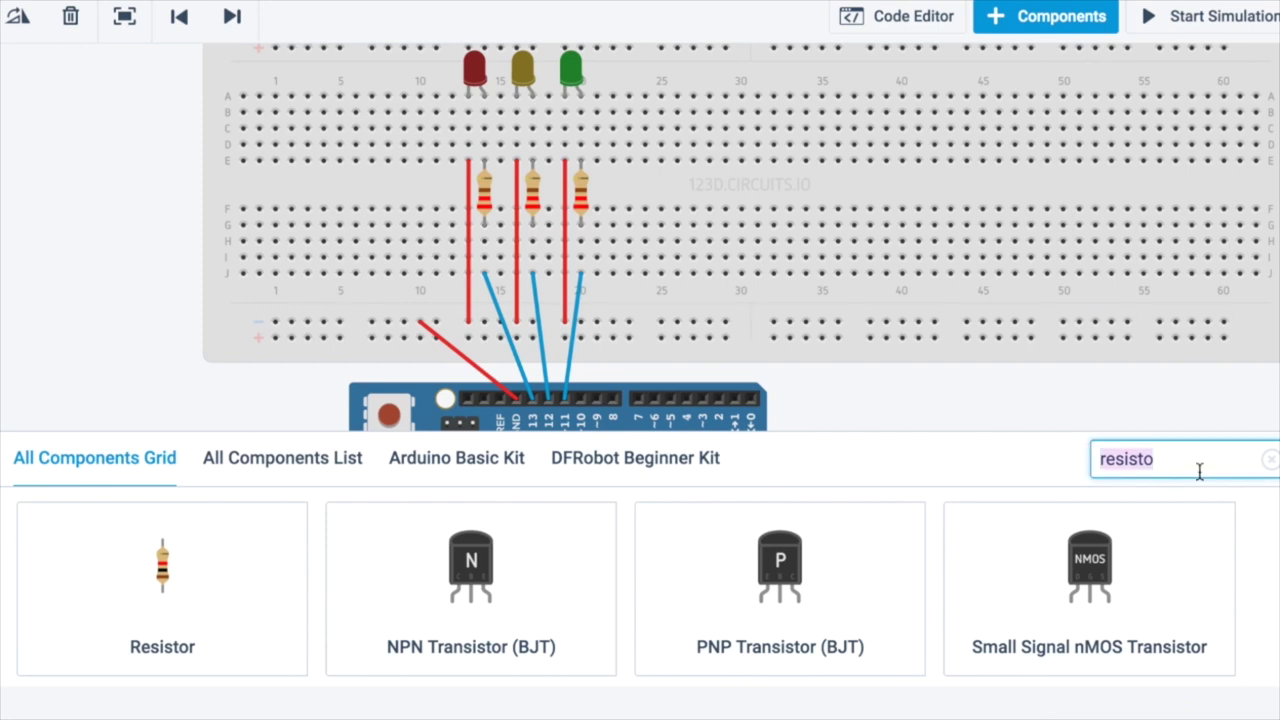
pyautogui.write('push')
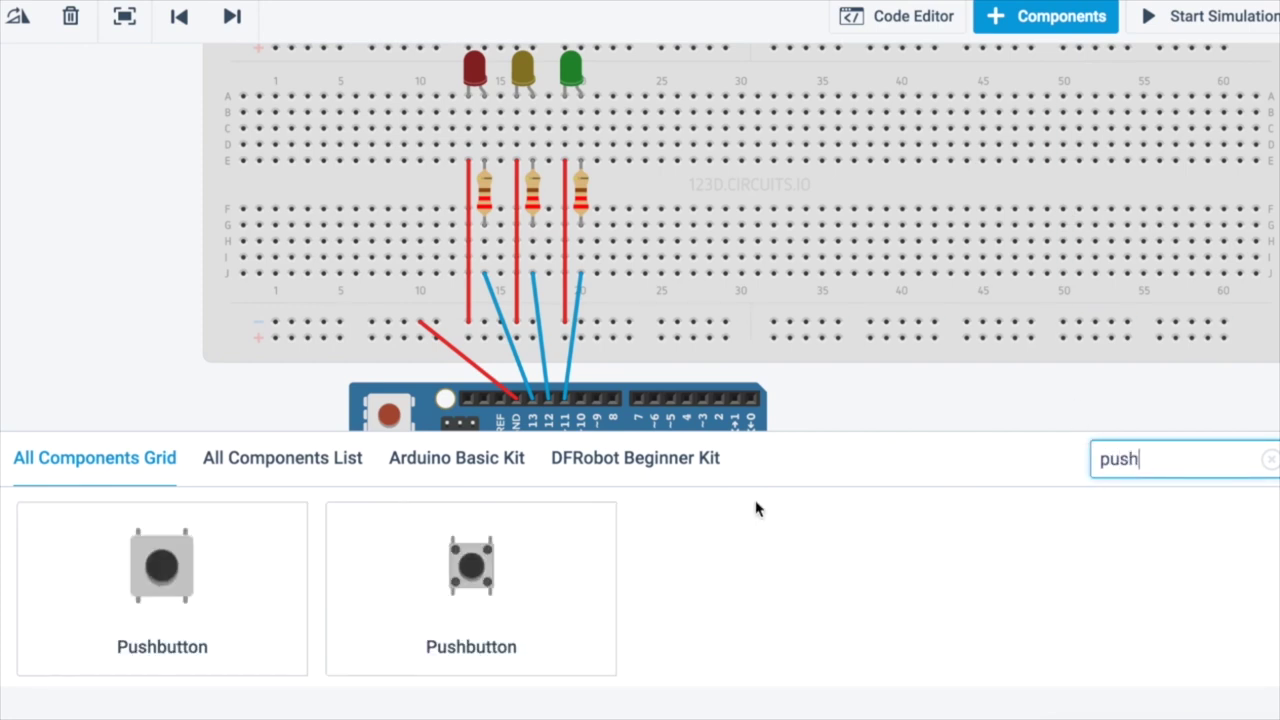
pyautogui.moveTo(465, 572); pyautogui.dragTo(708, 187)
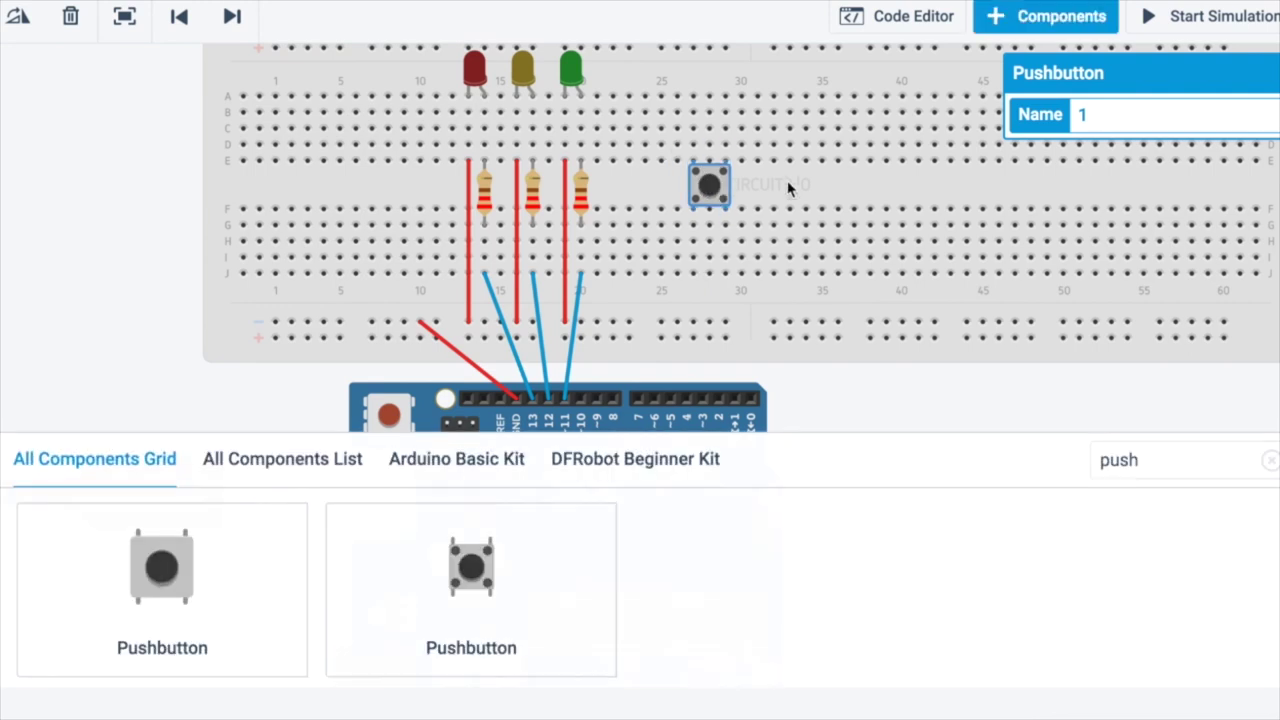
pyautogui.doubleClick(1150, 463)
pyautogui.write('res')
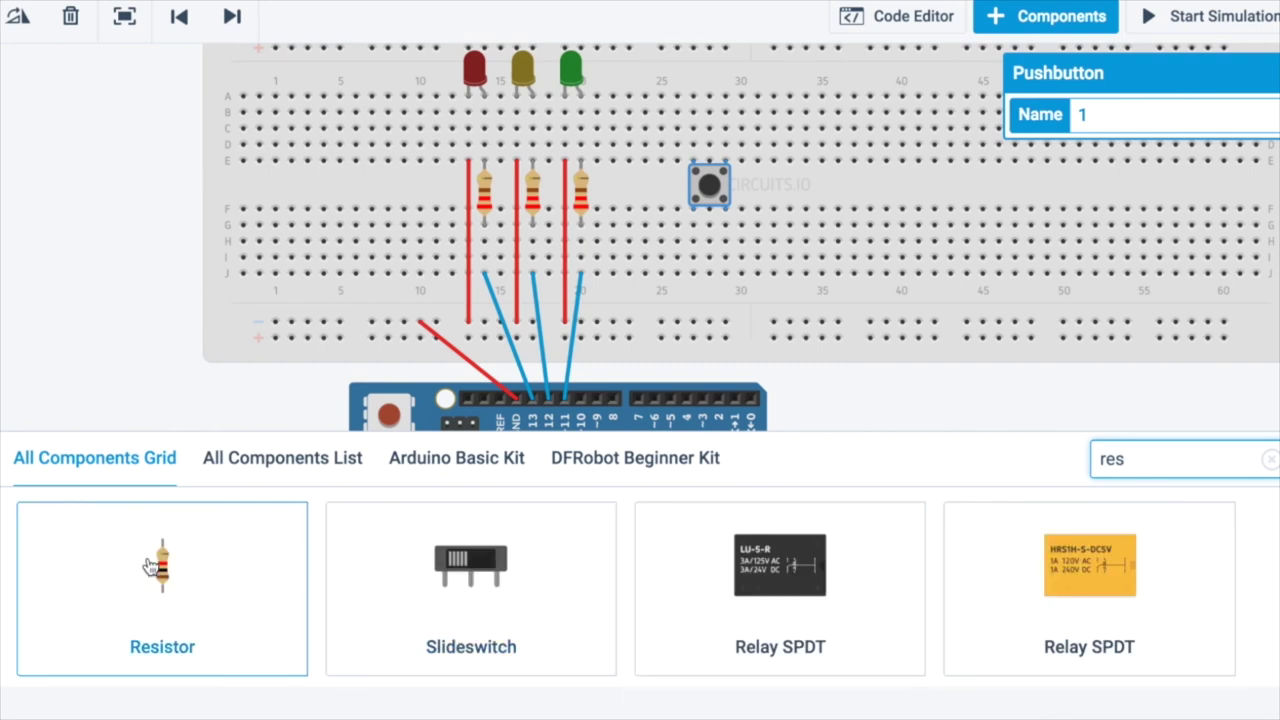
# - Add a resistor, rotate it horizontal and place it on row D beside the pushbutton
pyautogui.moveTo(257, 509); pyautogui.dragTo(496, 385)
pyautogui.moveTo(603, 330); pyautogui.dragTo(668, 188)
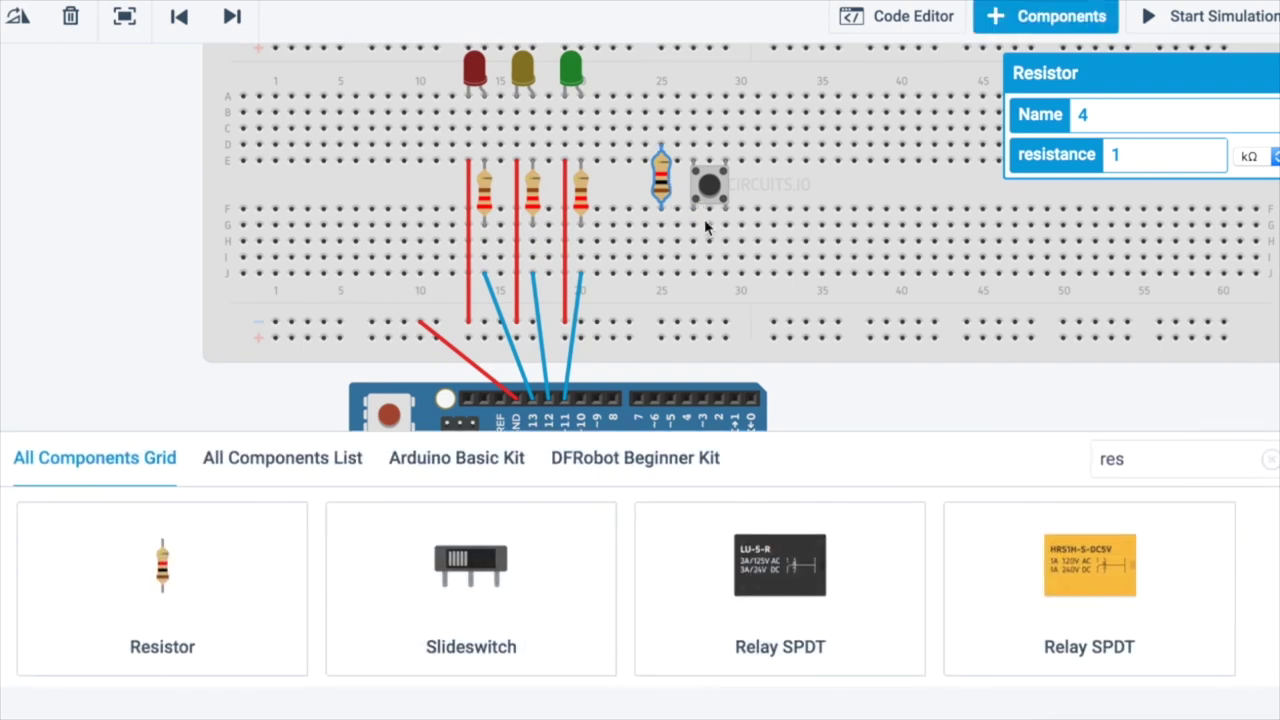
pyautogui.press('r')
pyautogui.press('r')
pyautogui.moveTo(660, 190); pyautogui.dragTo(675, 148)
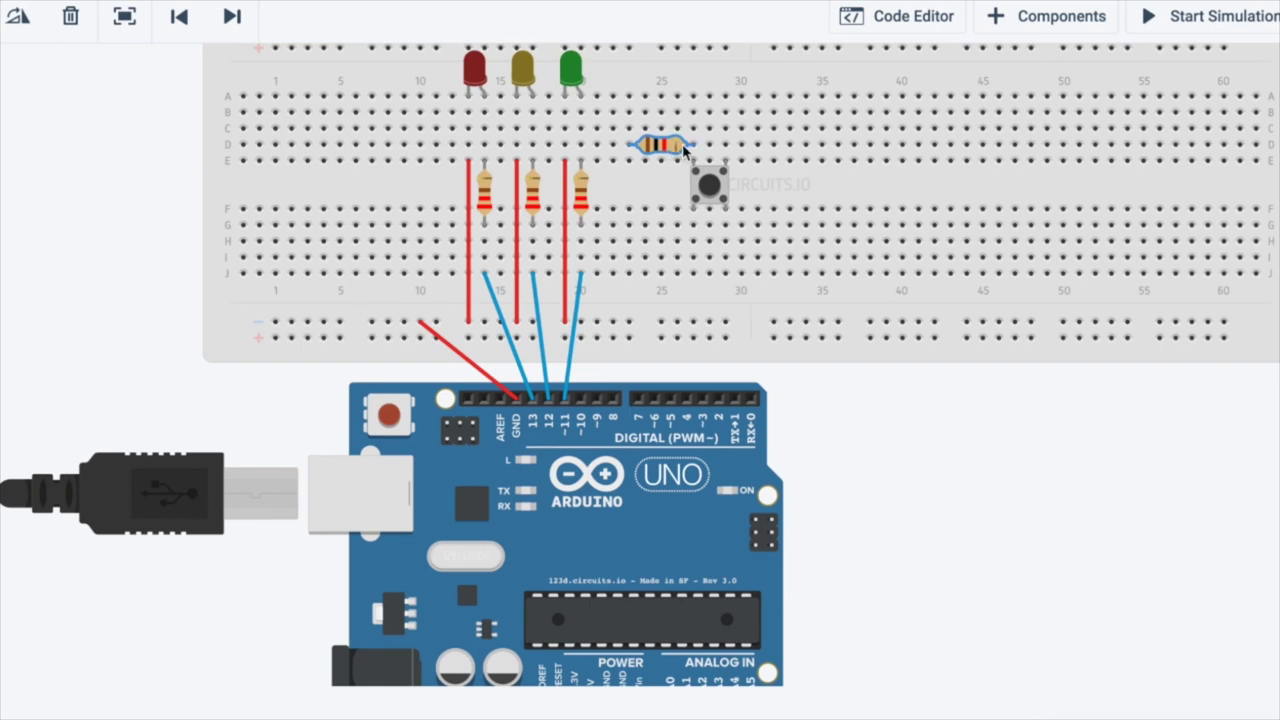
# - Set the new resistor's resistance to 10000 Ω
pyautogui.click(712, 188)
pyautogui.click(682, 145)
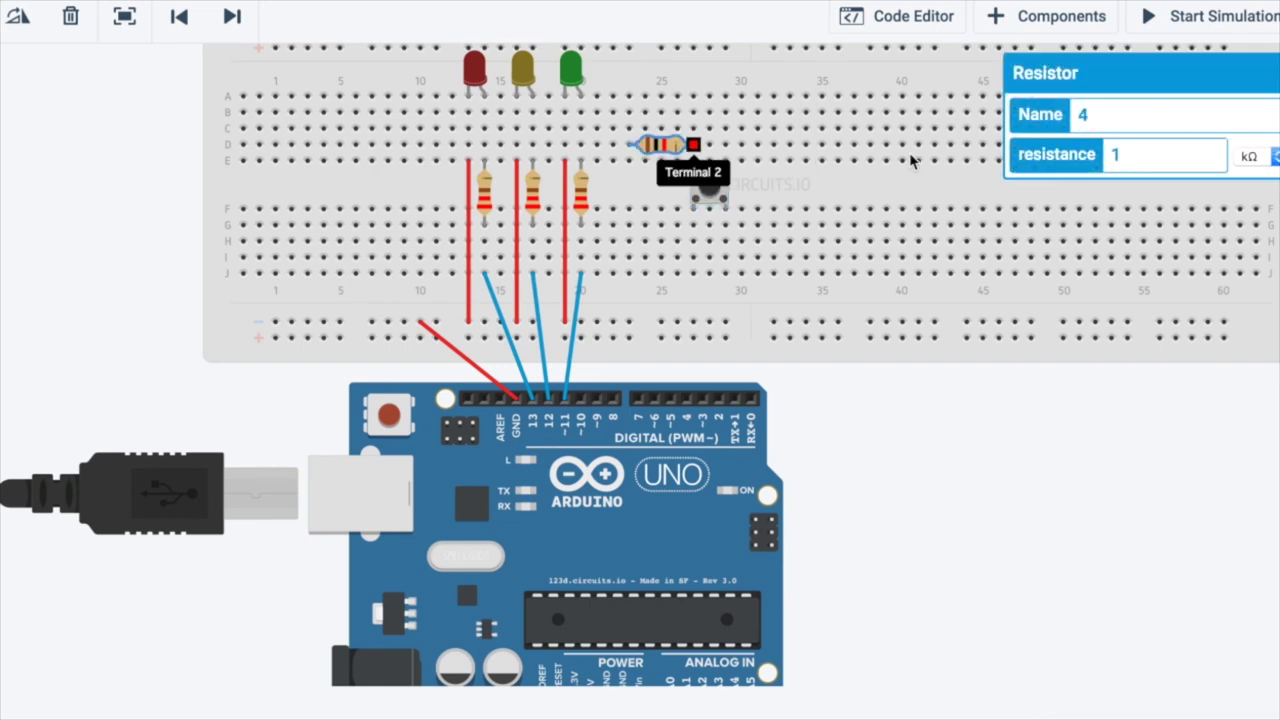
pyautogui.click(1240, 156)
pyautogui.click(1249, 134)
pyautogui.click(1123, 157)
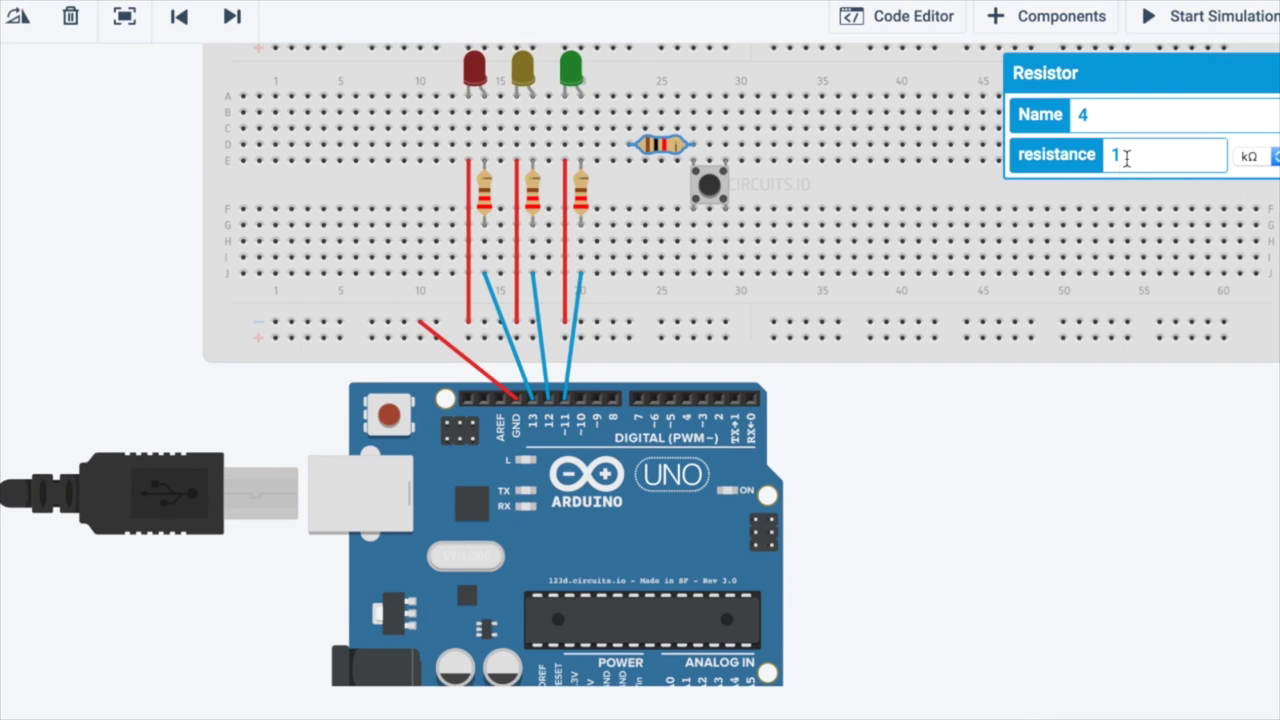
pyautogui.write('0000')
pyautogui.click(628, 160)
# - Finish a red wire from E23 to the lower rail and add a blue wire from the pushbutton to pin 2
pyautogui.click(628, 321)
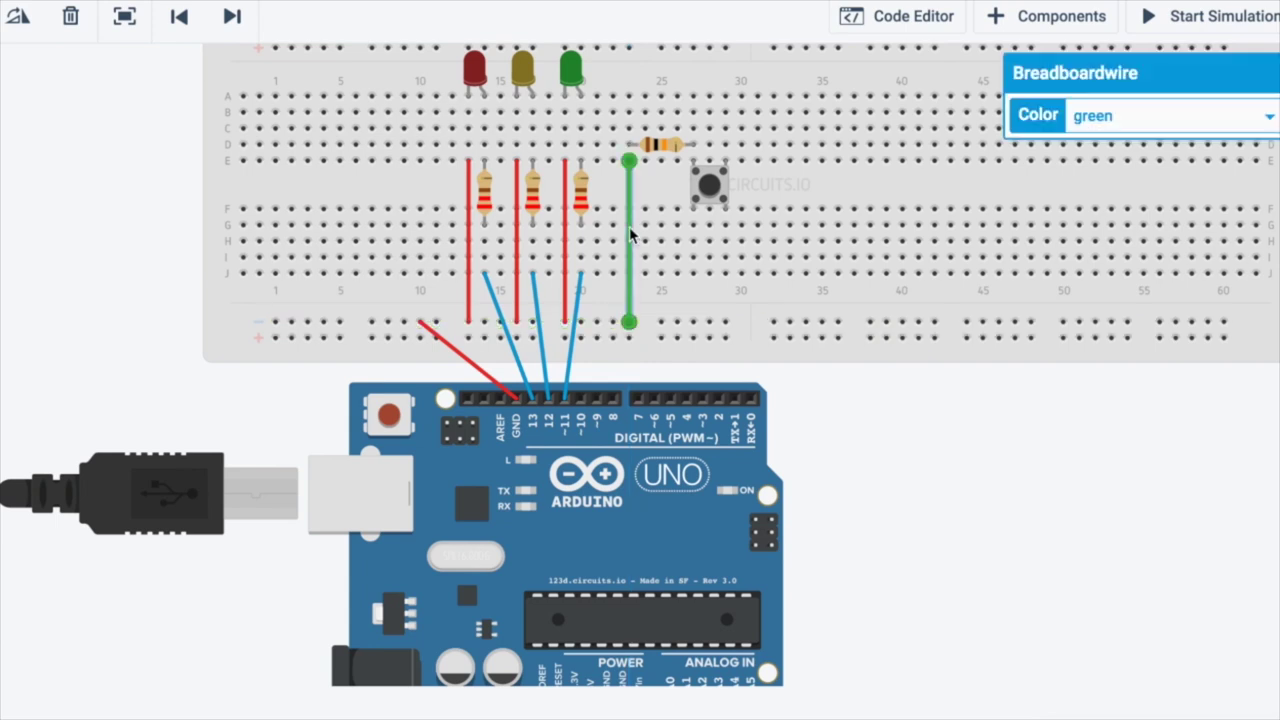
pyautogui.click(1120, 114)
pyautogui.press('Escape')
pyautogui.press('Delete')
pyautogui.click(690, 256)
pyautogui.click(718, 398)
pyautogui.click(1120, 114)
pyautogui.click(1093, 157)
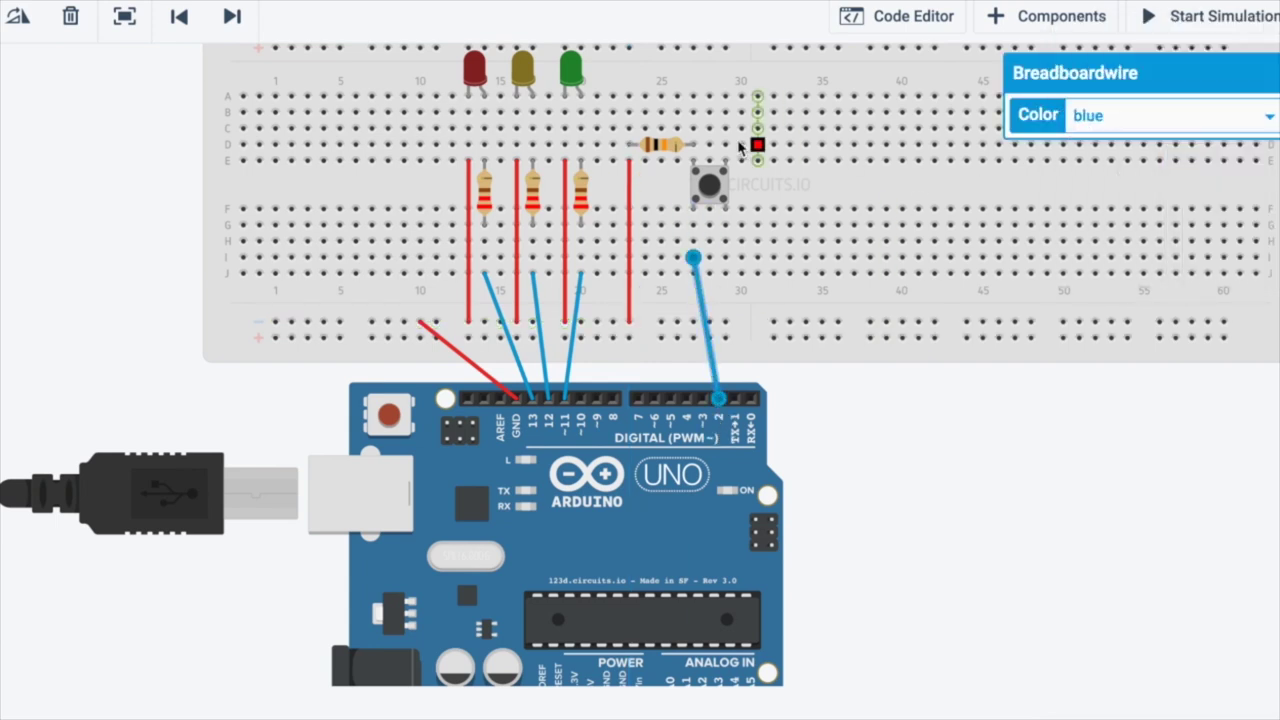
pyautogui.scroll(-1, 748, 205)
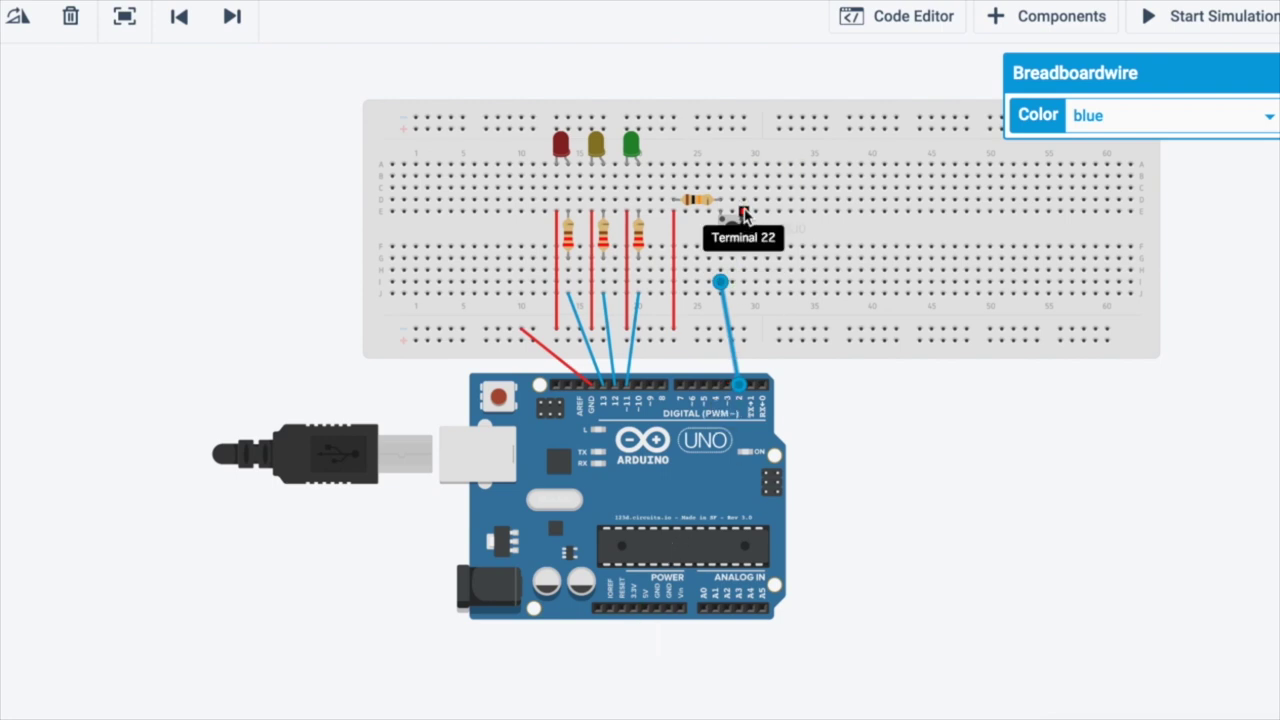
# - Route a green wire from the pushbutton's upper leg around below the Arduino to its 5V pin
pyautogui.click(744, 203)
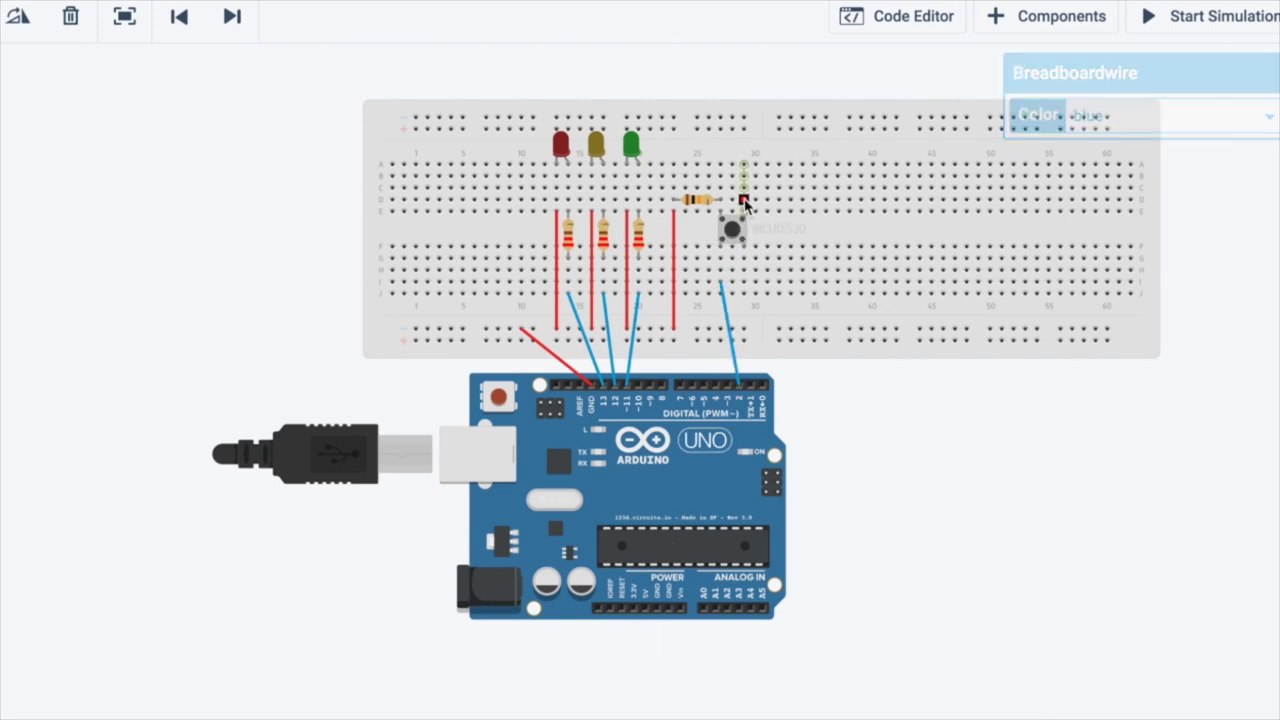
pyautogui.click(825, 203)
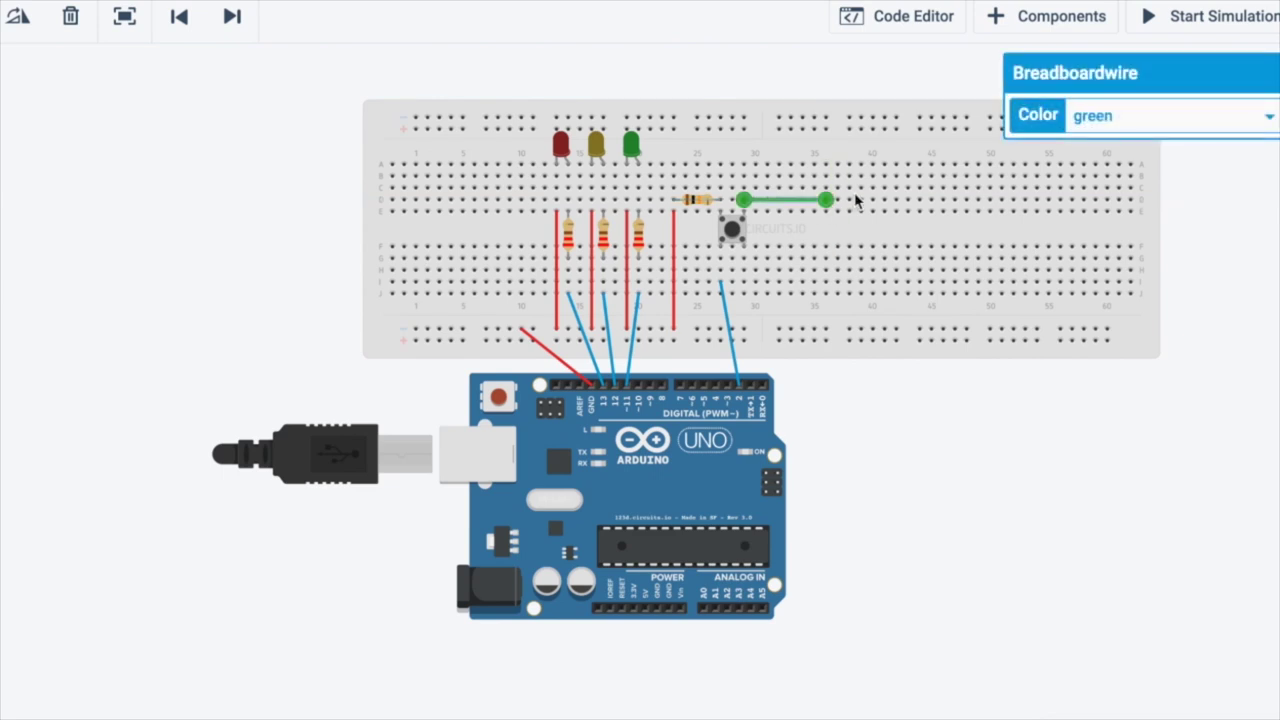
pyautogui.click(852, 198)
pyautogui.click(826, 204)
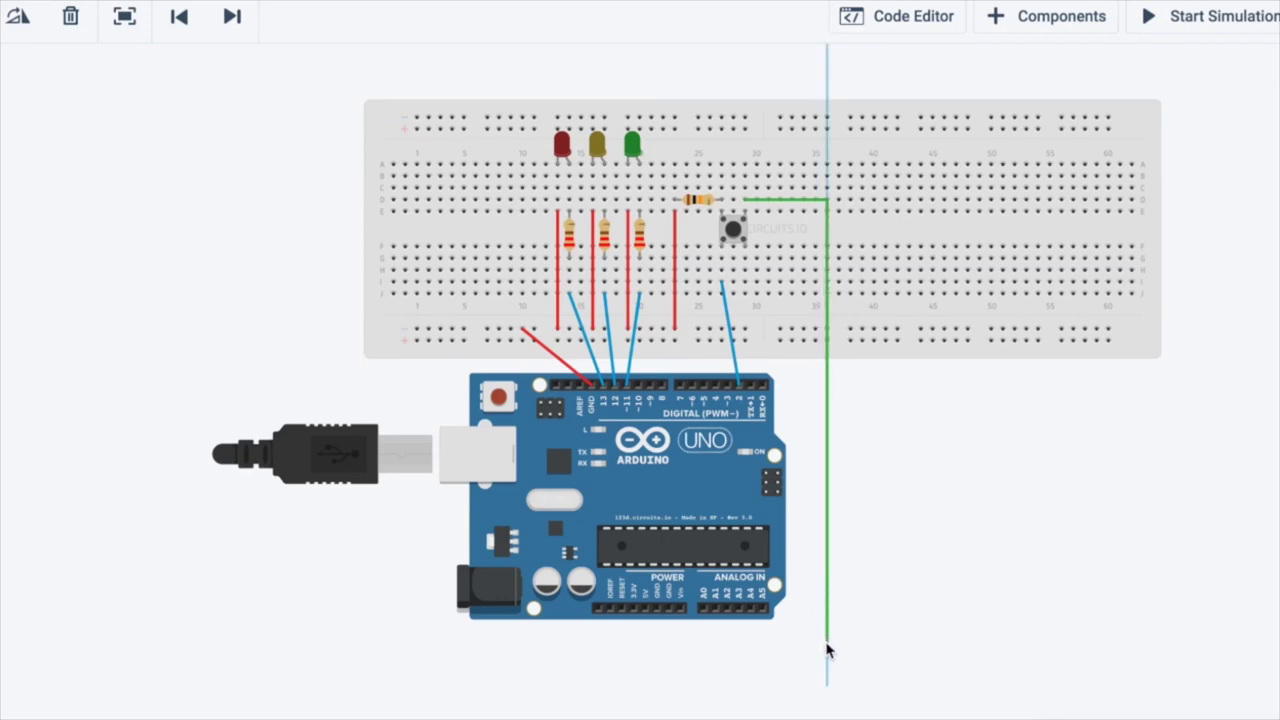
pyautogui.click(818, 656)
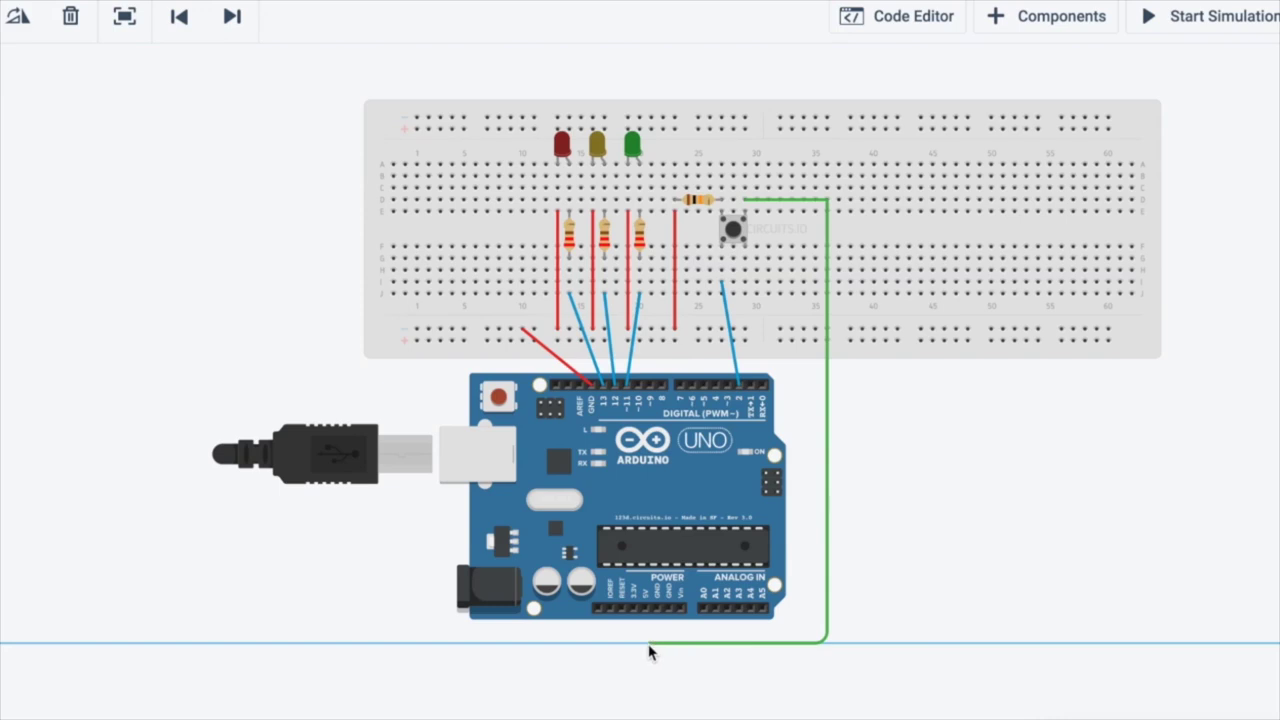
pyautogui.click(637, 648)
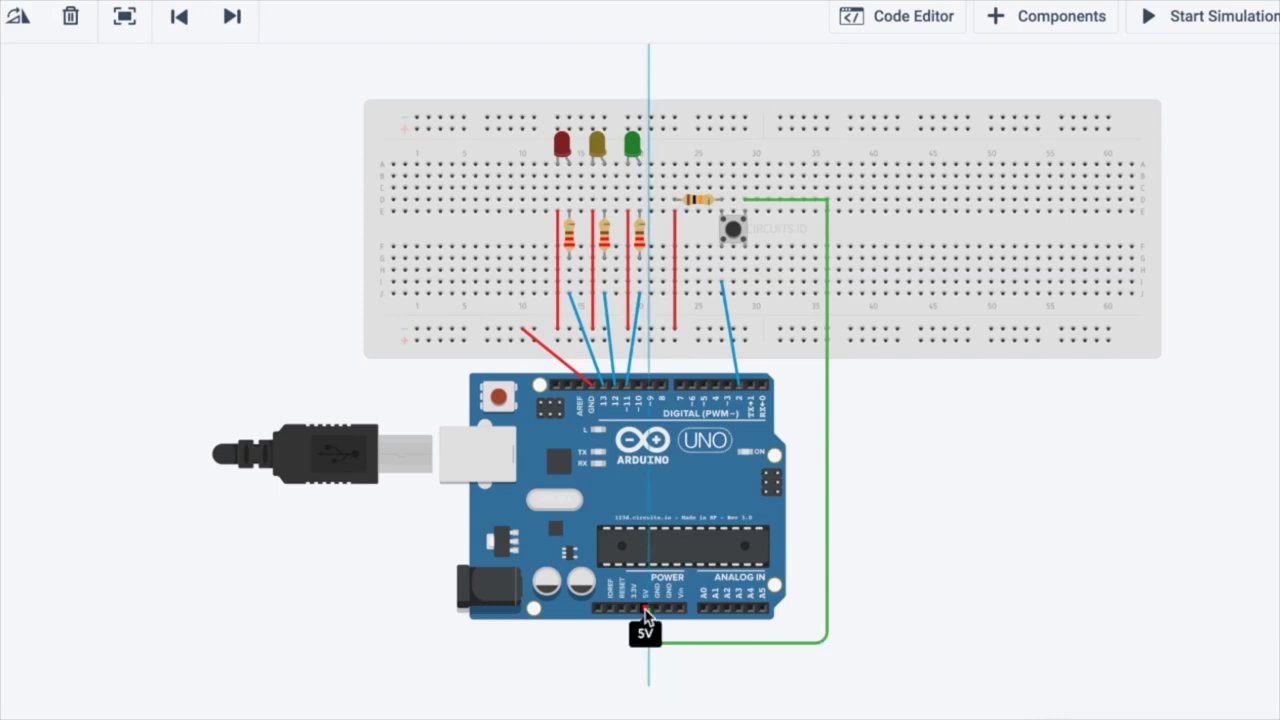
pyautogui.click(645, 612)
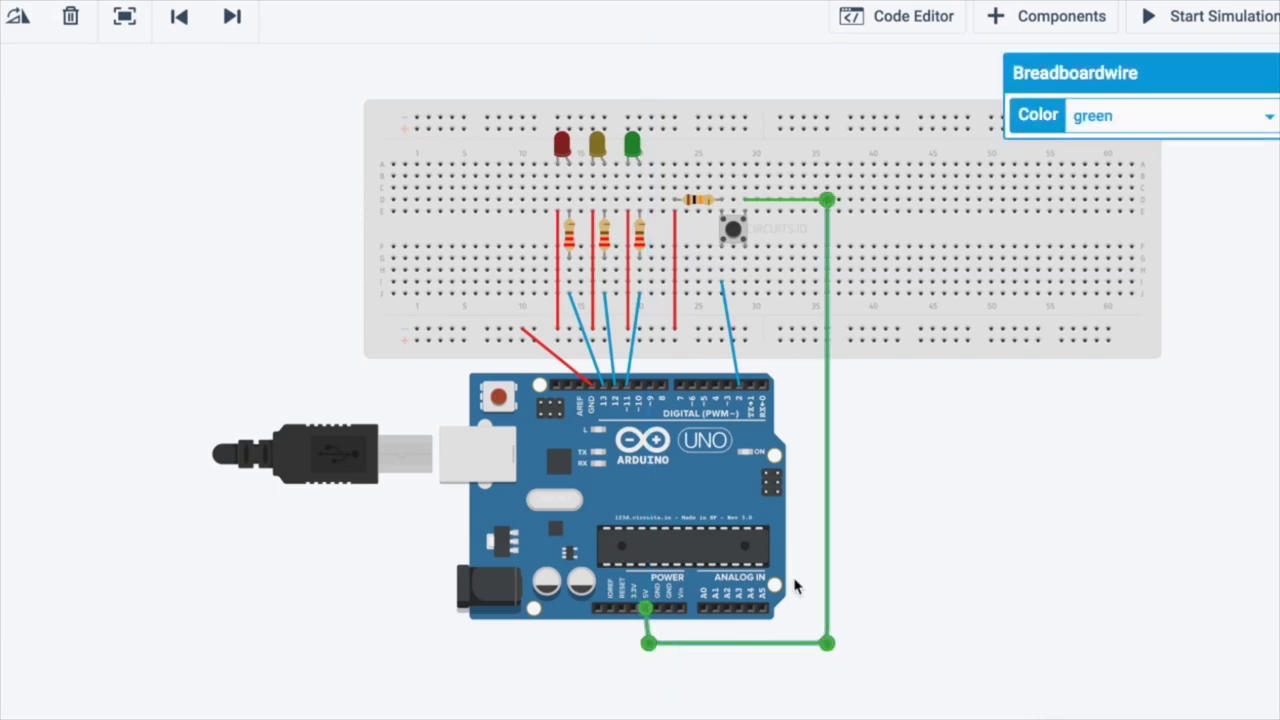
pyautogui.scroll(3, 827, 294)
pyautogui.click(974, 566)
# - Replace the whole sketch with the traffic-light code copied from TextEdit, then upload and run it
pyautogui.scroll(2, 997, 526)
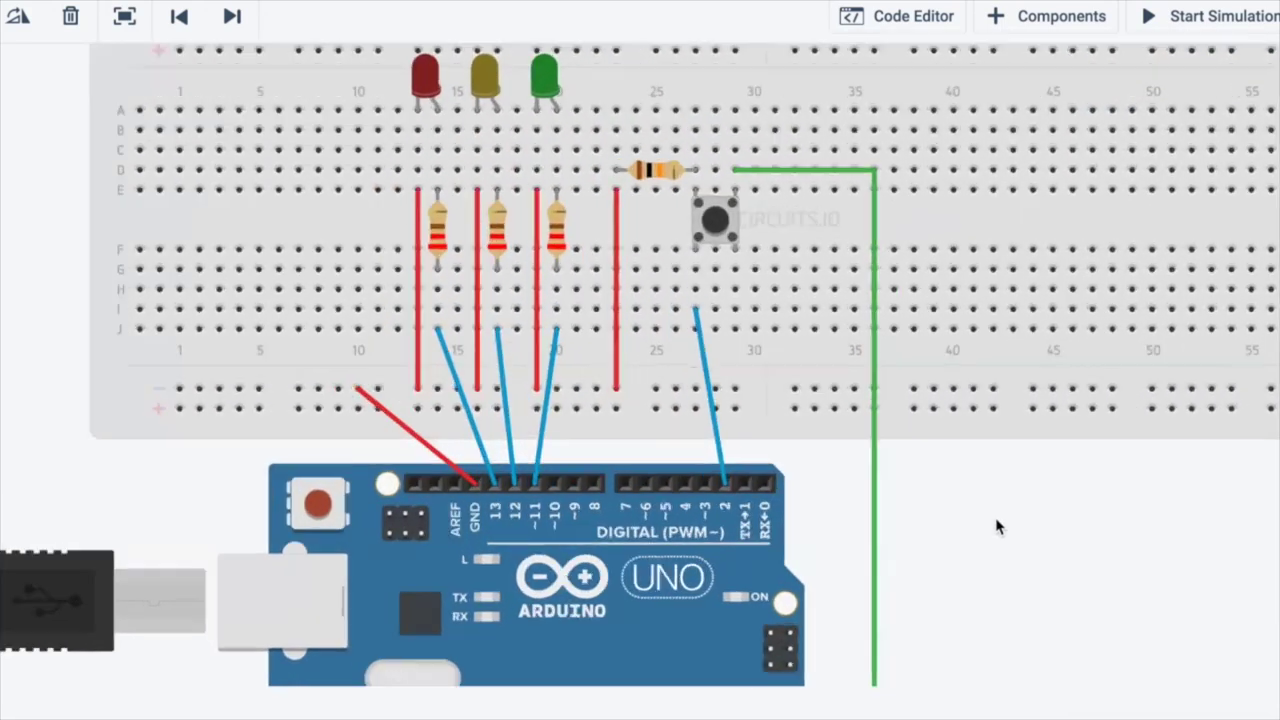
pyautogui.scroll(1, 988, 585)
pyautogui.scroll(-1, 988, 585)
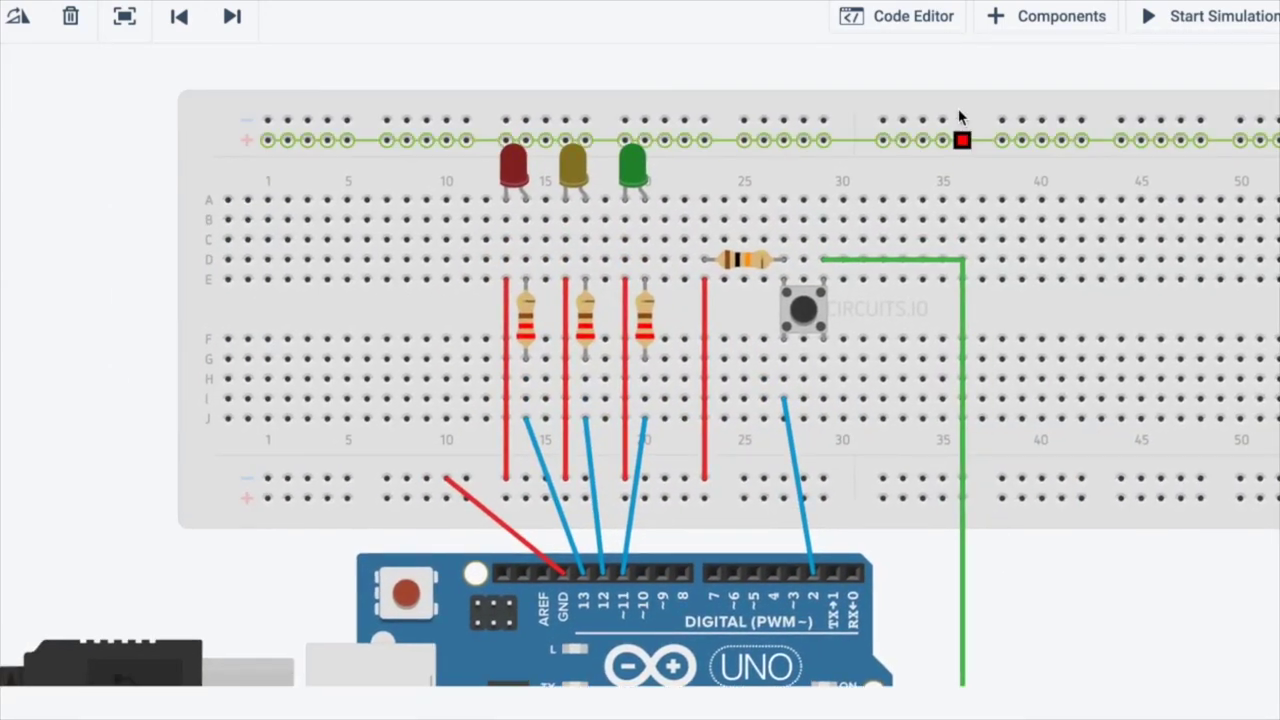
pyautogui.click(898, 22)
pyautogui.press('super+Tab')
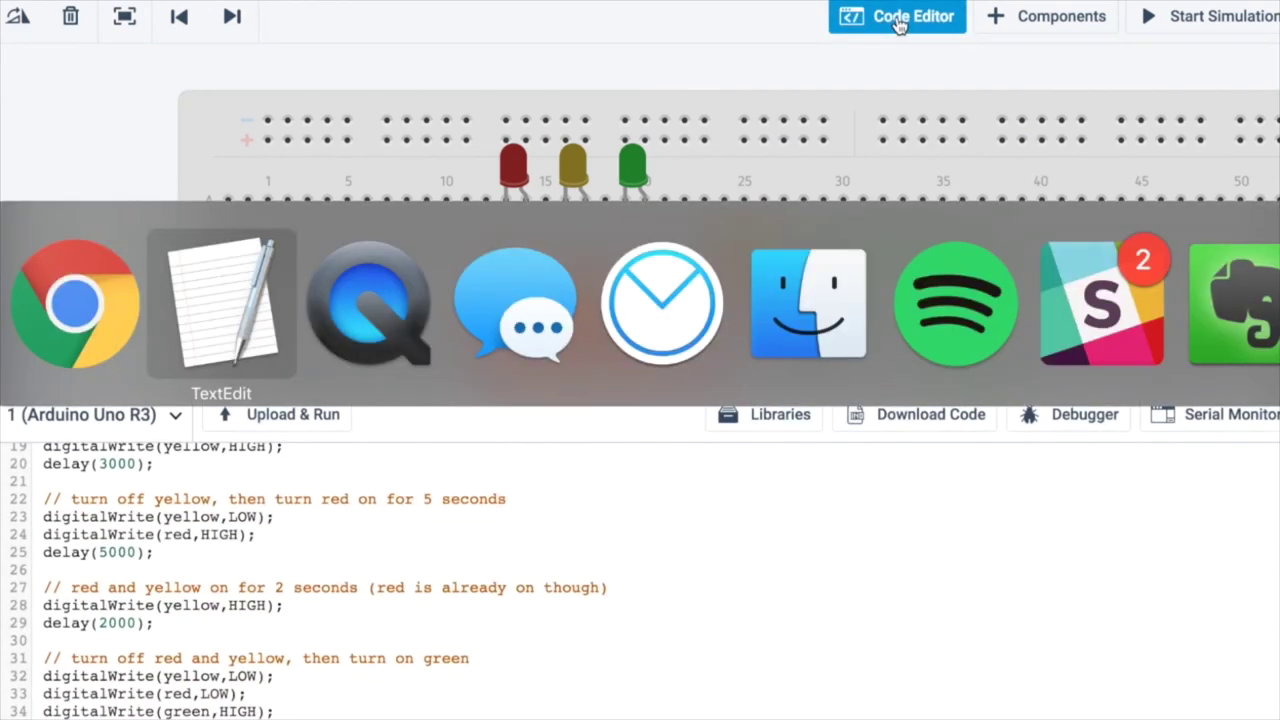
pyautogui.press('super+Tab')
pyautogui.press('super+Tab')
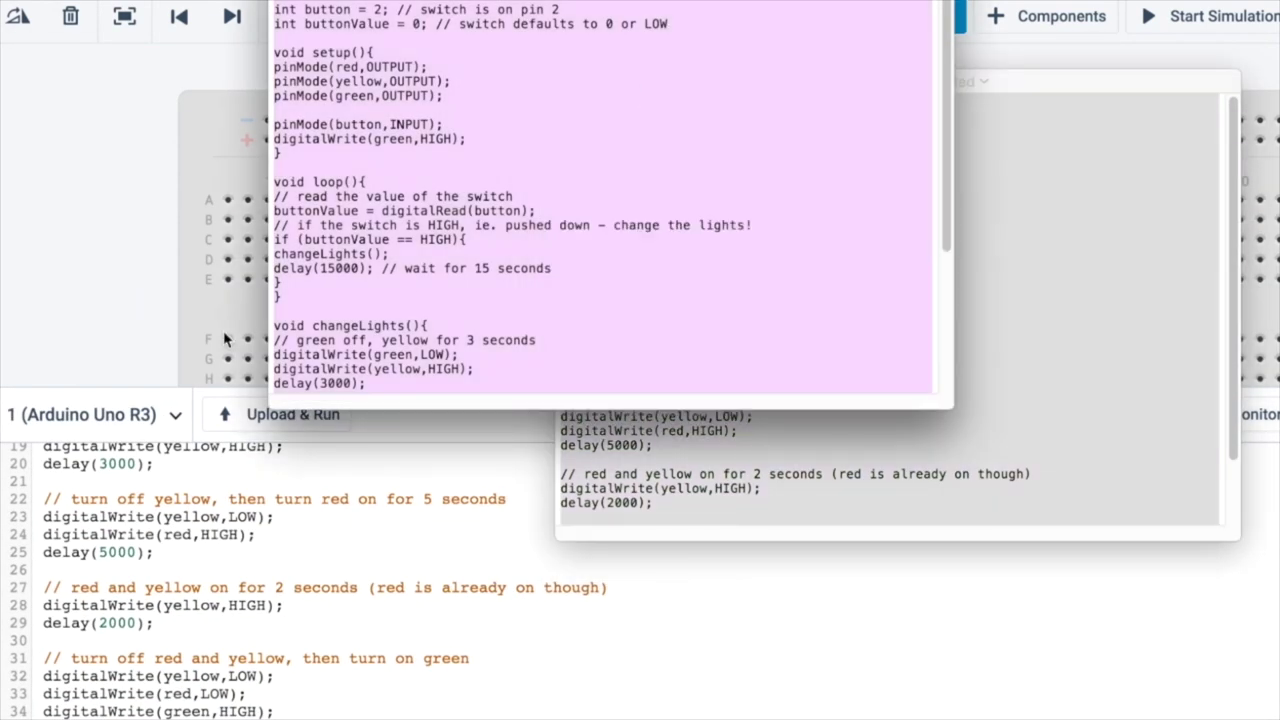
pyautogui.click(138, 338)
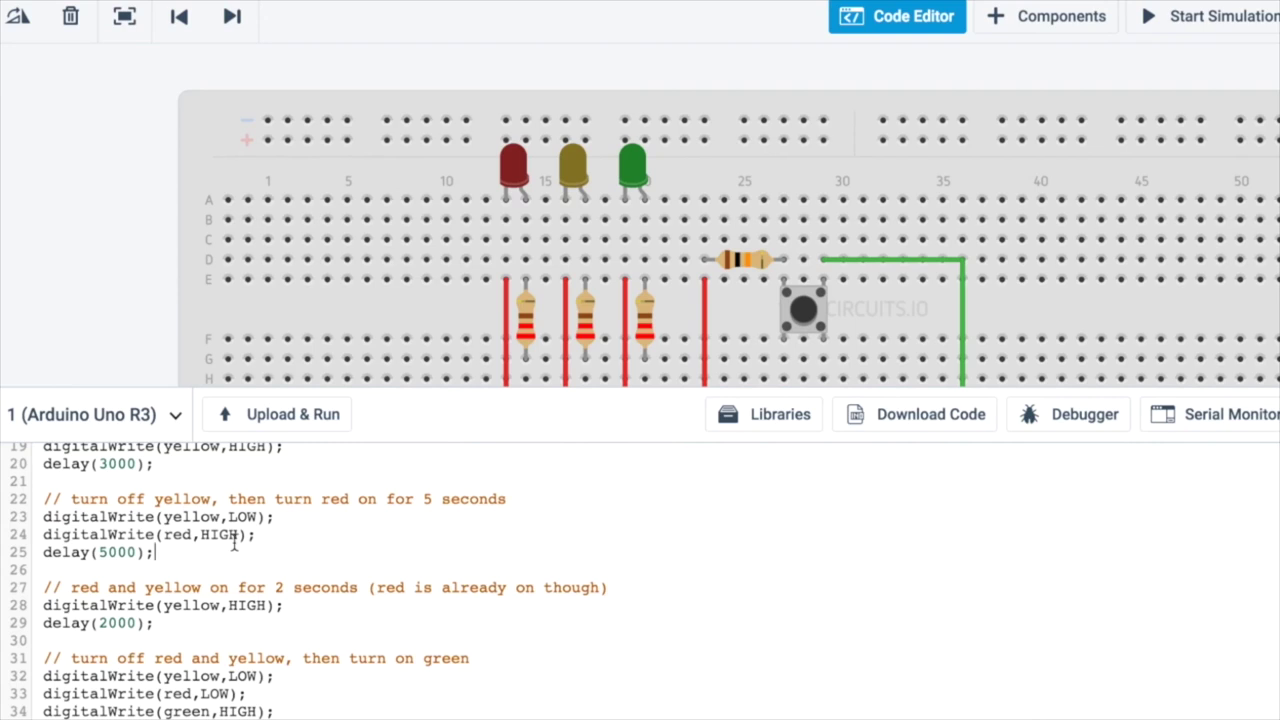
pyautogui.press('super+a')
pyautogui.press('super+v')
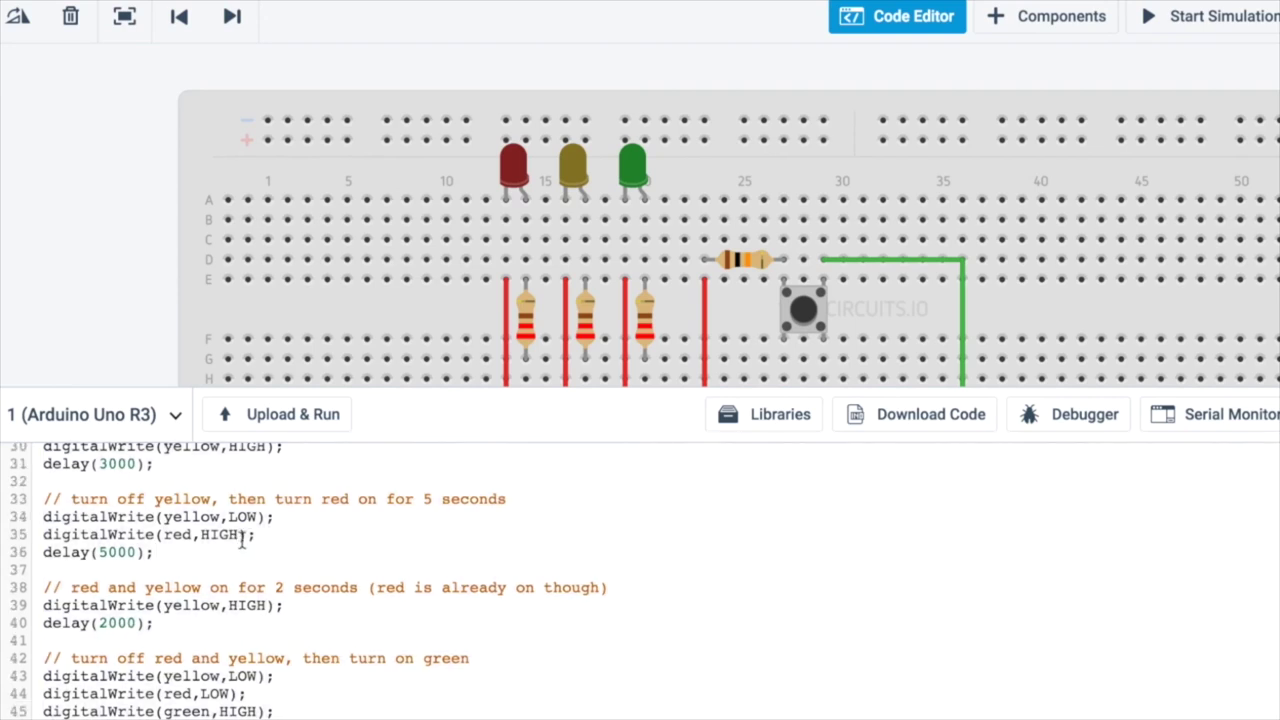
pyautogui.click(272, 426)
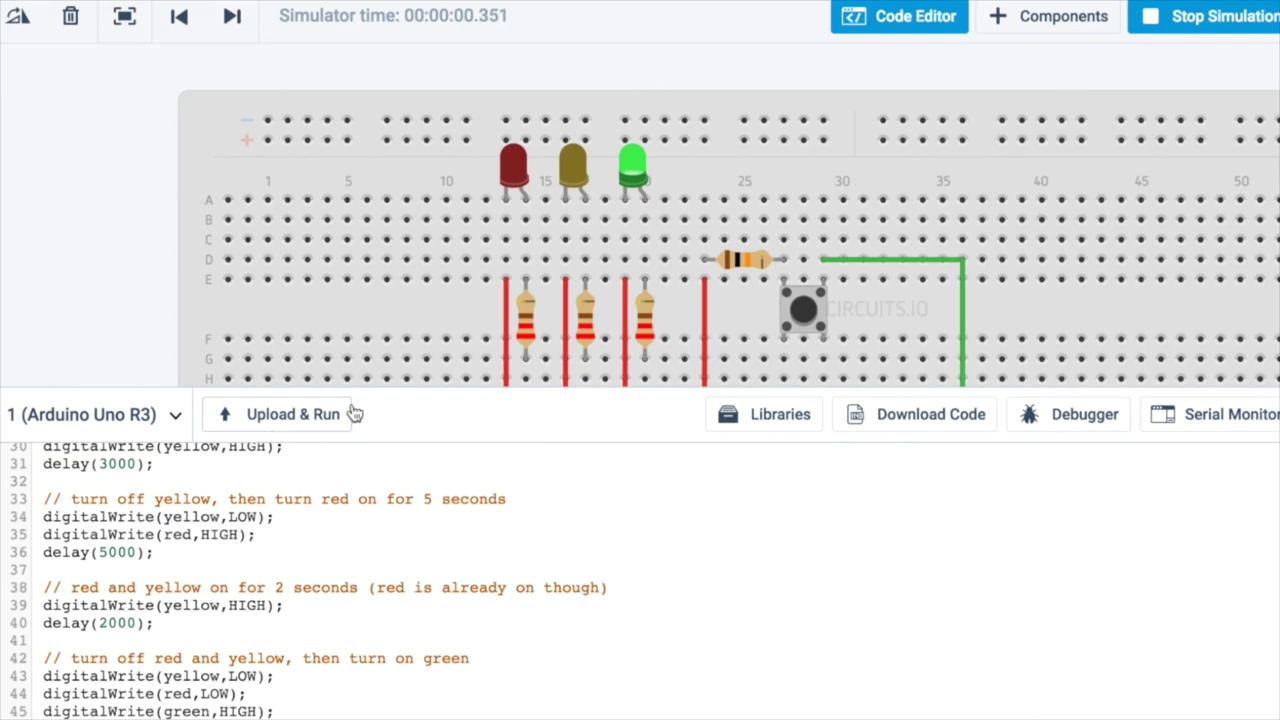
# - With the code editor closed, press the pushbutton twice to test the crossing, then stop the simulation
pyautogui.click(880, 18)
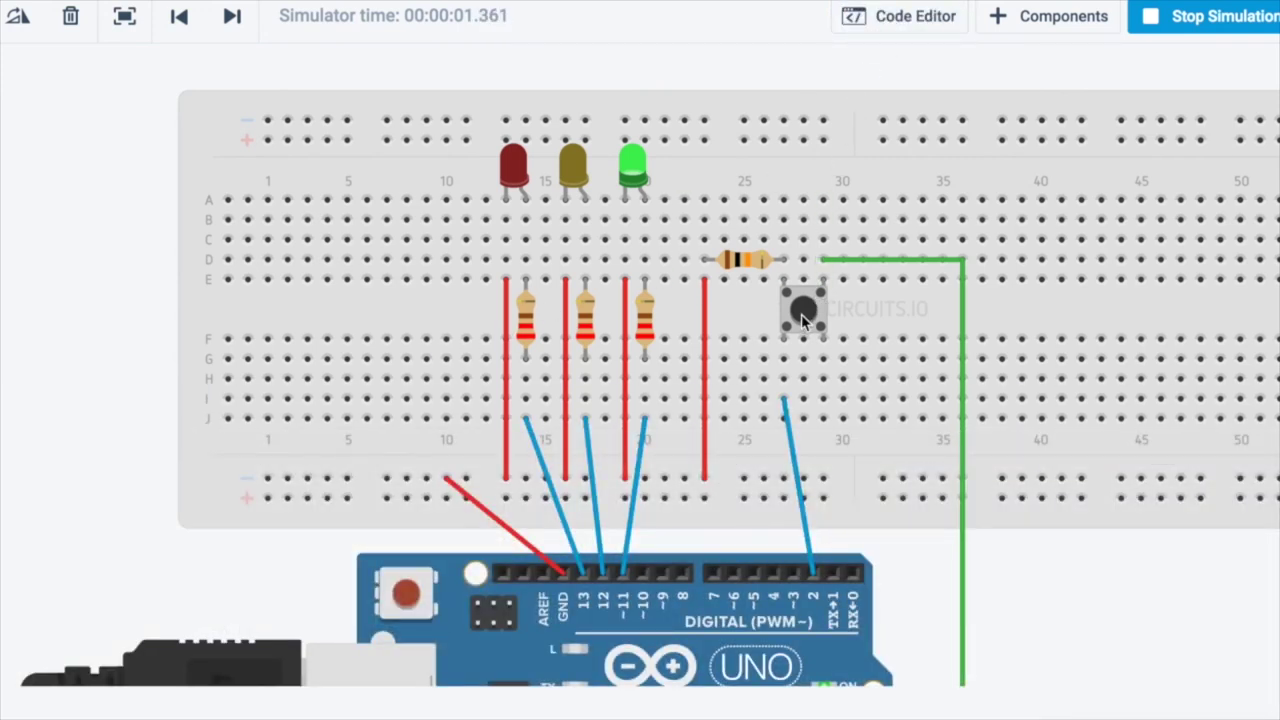
pyautogui.click(801, 308)
pyautogui.click(803, 313)
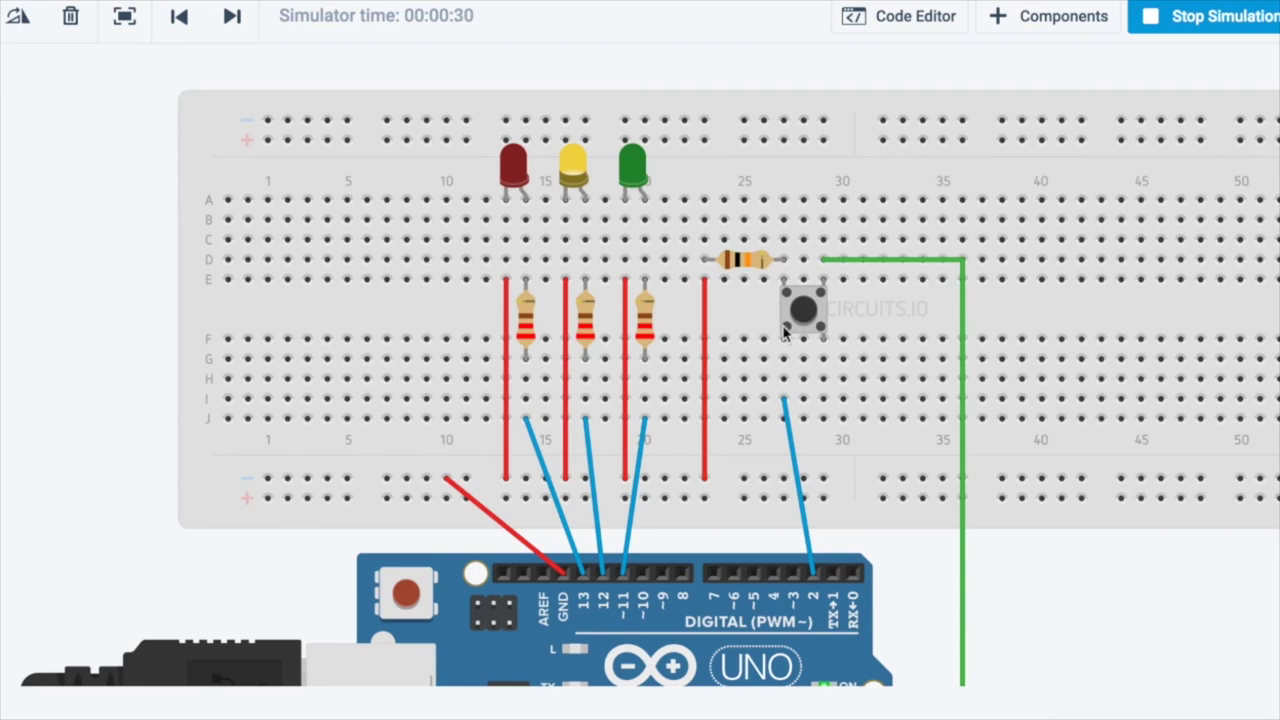
pyautogui.click(1150, 20)
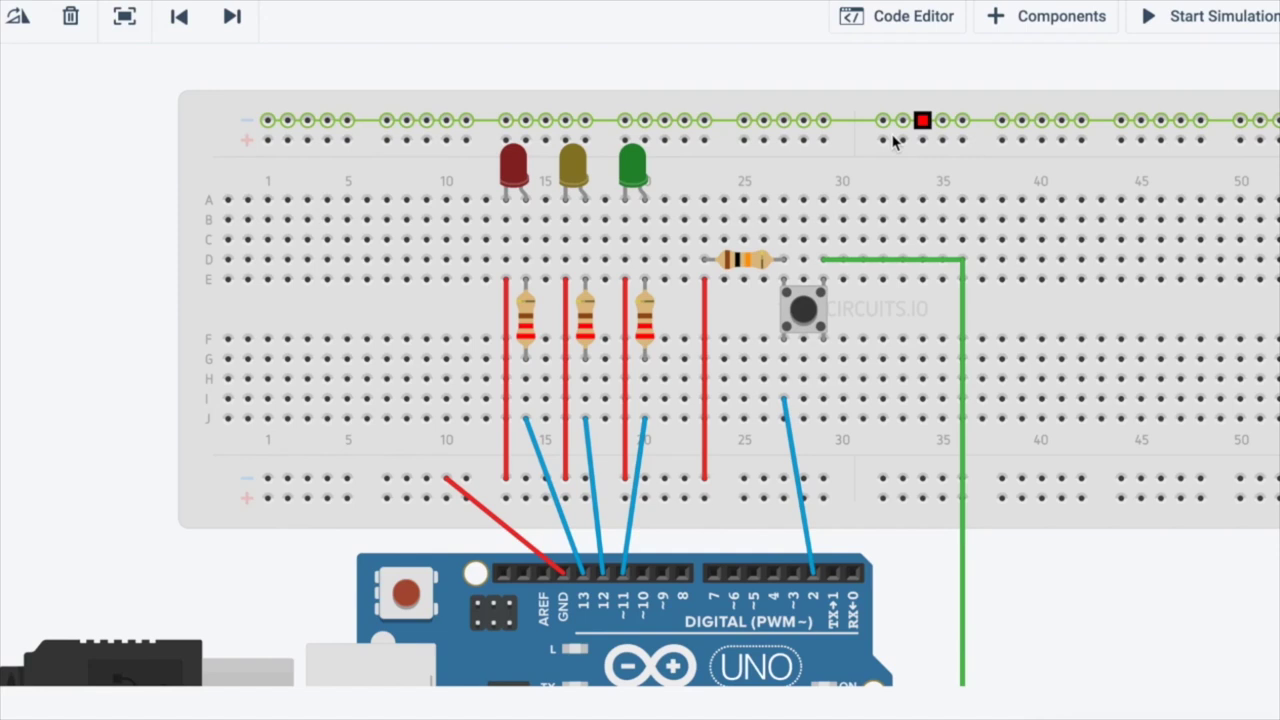